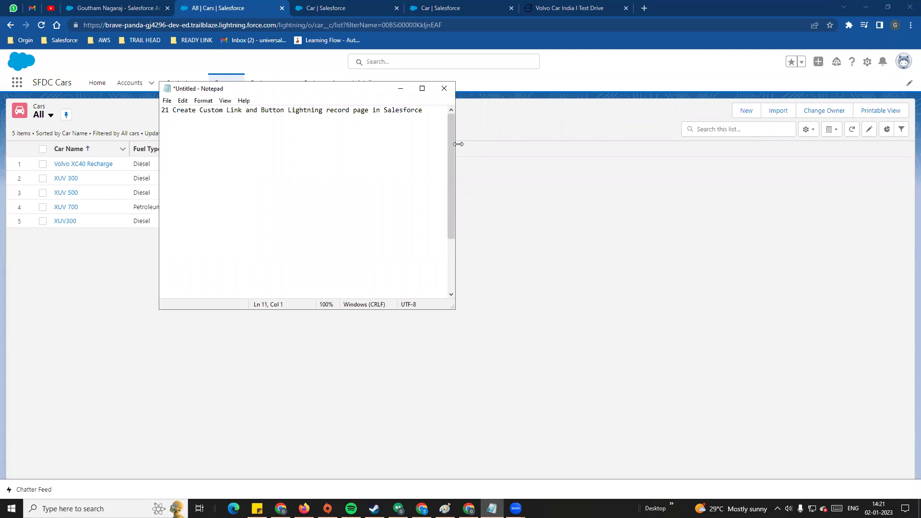
# Step: Go over the custom links and buttons lesson title in Notepad, then return to the Cars list view
pyautogui.moveTo(455, 144); pyautogui.dragTo(519, 150)
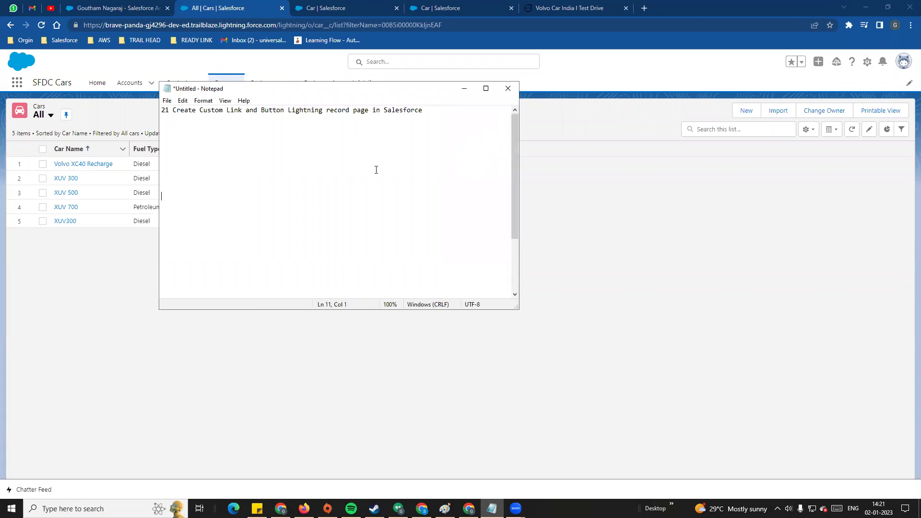
pyautogui.moveTo(199, 110); pyautogui.dragTo(245, 111)
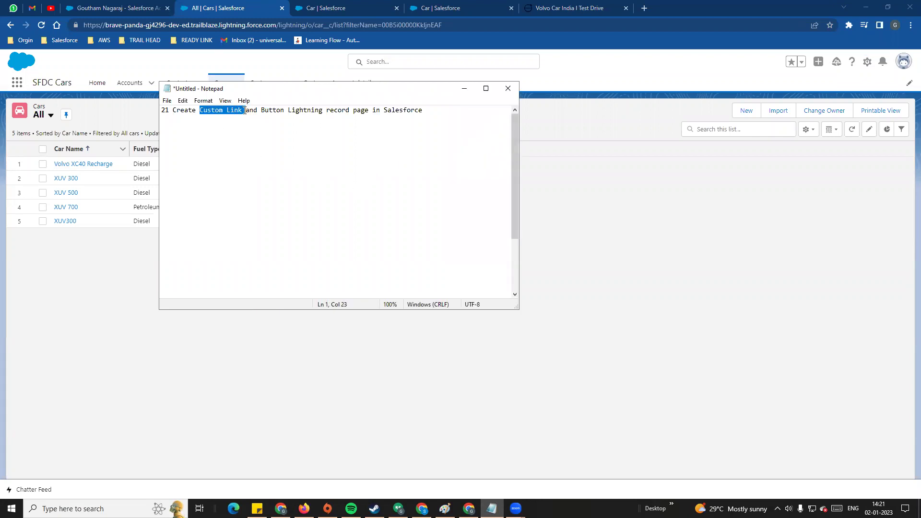
pyautogui.click(246, 144)
pyautogui.moveTo(175, 112); pyautogui.dragTo(356, 119)
pyautogui.click(353, 168)
pyautogui.click(116, 102)
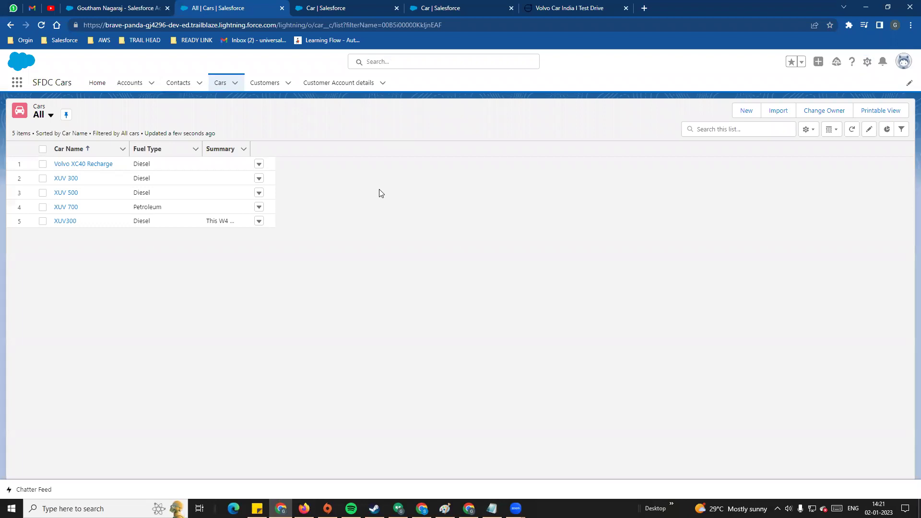
# Step: Open the Volvo XC40 Recharge record, then open the Car object via Edit Object
pyautogui.moveTo(35, 82); pyautogui.dragTo(71, 83)
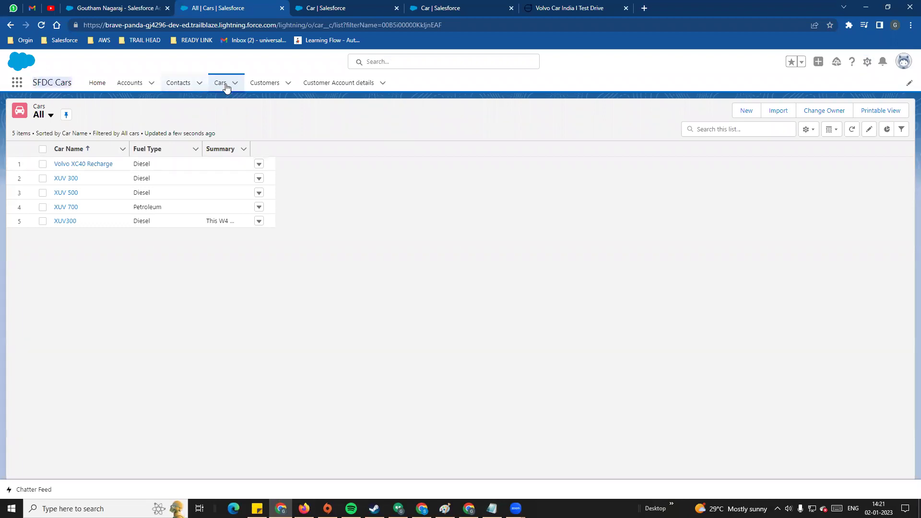
pyautogui.click(219, 83)
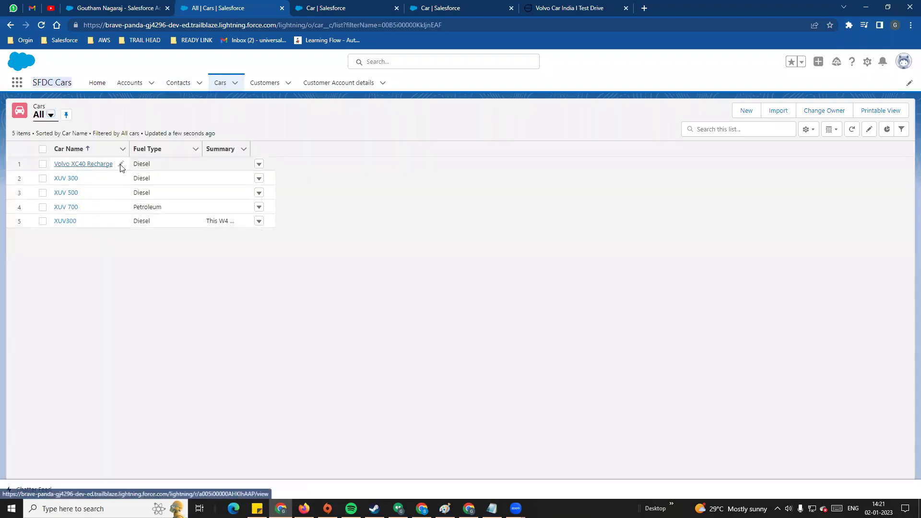
pyautogui.click(95, 165)
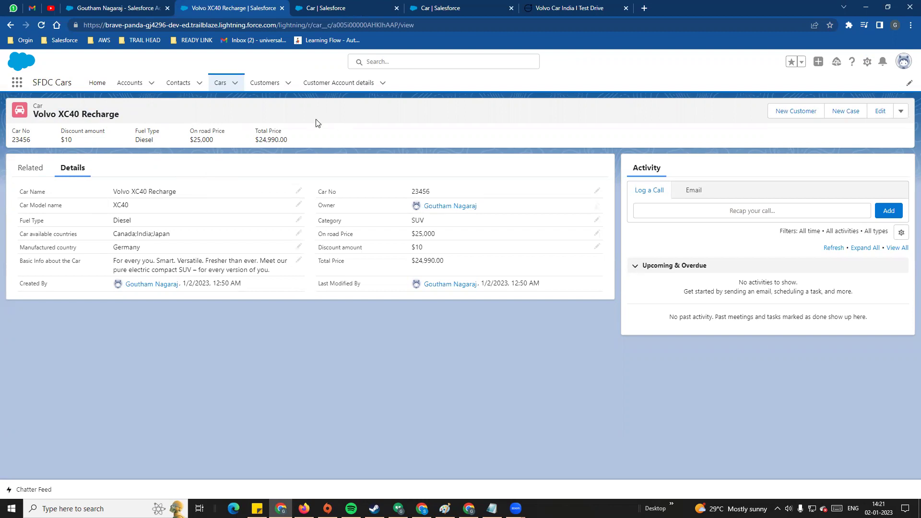
pyautogui.click(867, 62)
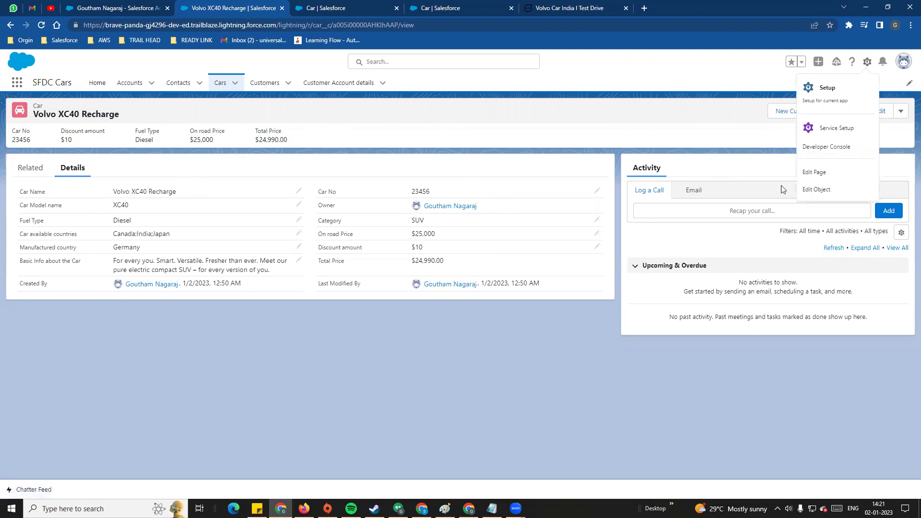
pyautogui.click(815, 189)
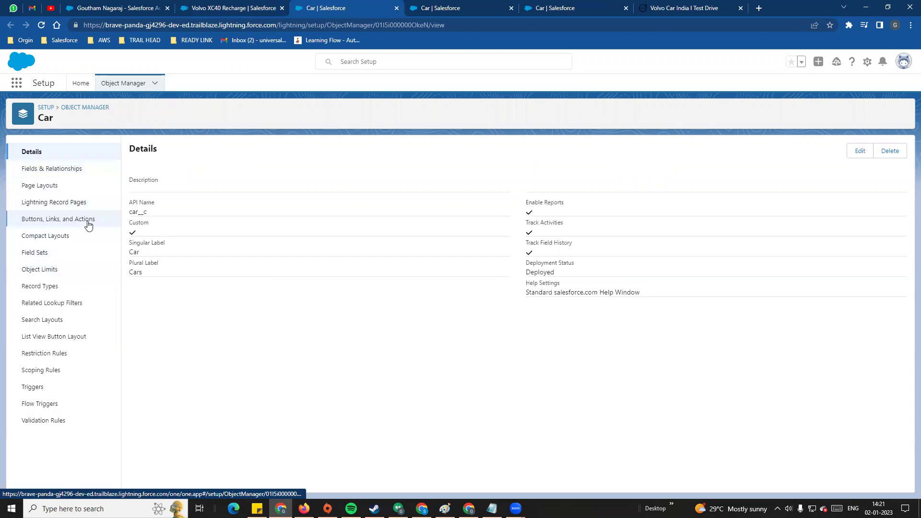
# Step: From the Car object's Buttons, Links, and Actions list, start a New Button or Link
pyautogui.click(51, 223)
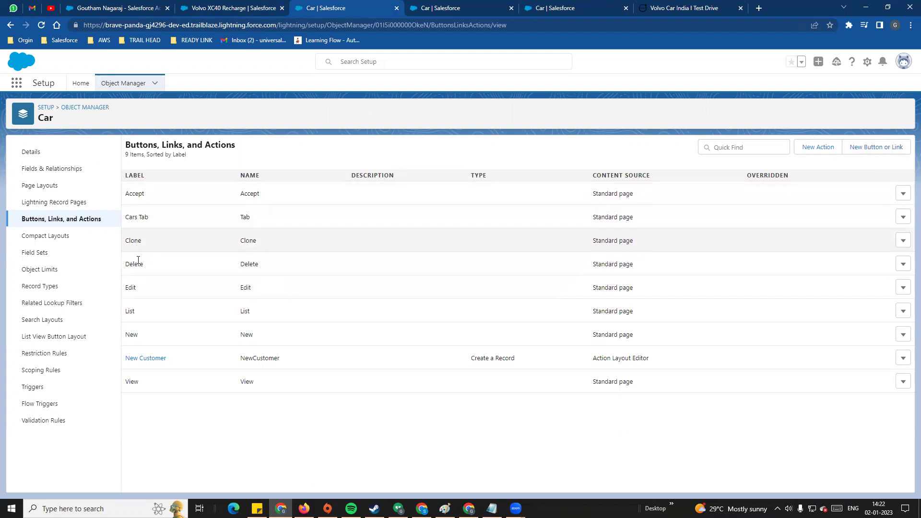
pyautogui.doubleClick(242, 194)
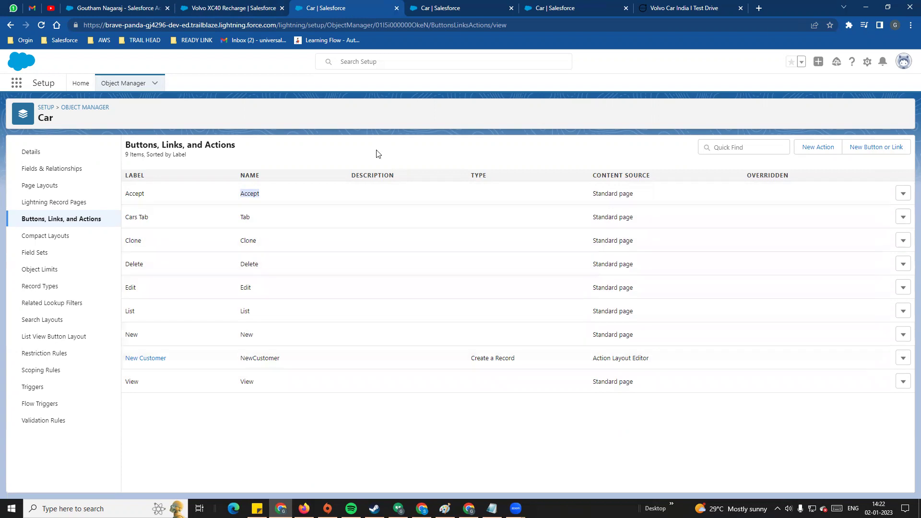
pyautogui.click(885, 152)
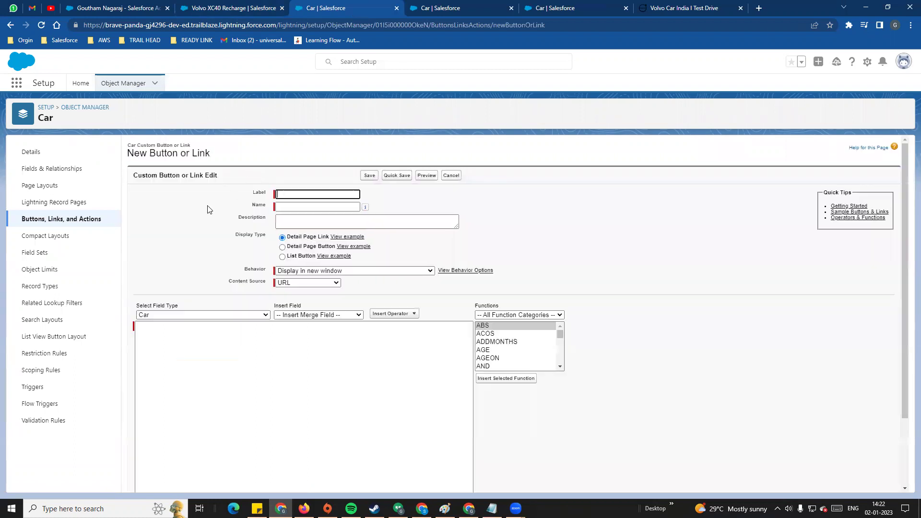
# Step: Copy the Volvo test-drive booking URL from the Notepad notes into a new browser tab
pyautogui.click(234, 5)
pyautogui.click(491, 508)
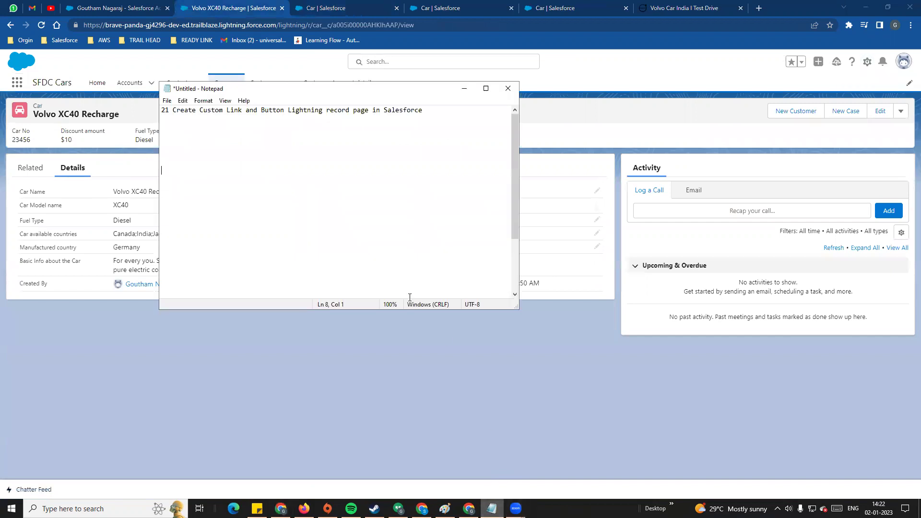
pyautogui.scroll(-5, 337, 229)
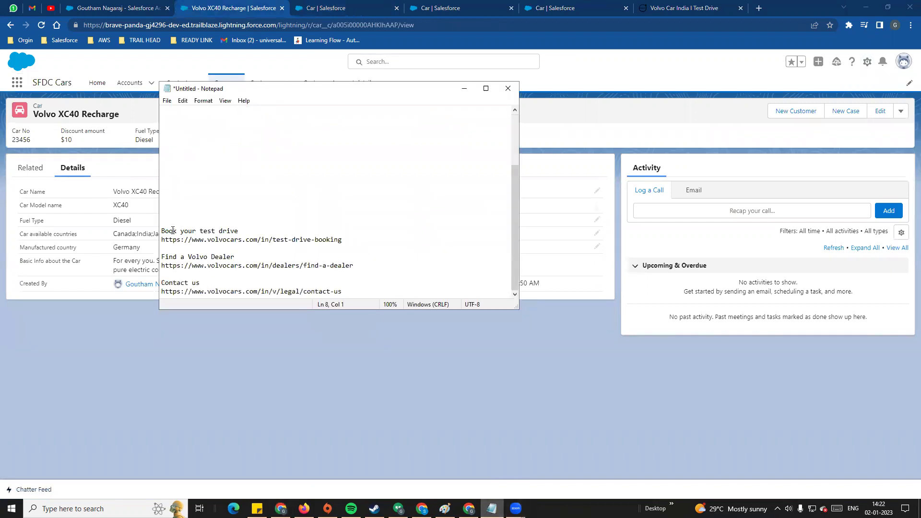
pyautogui.moveTo(162, 240); pyautogui.dragTo(347, 240)
pyautogui.hotkey('ctrl', 'c')
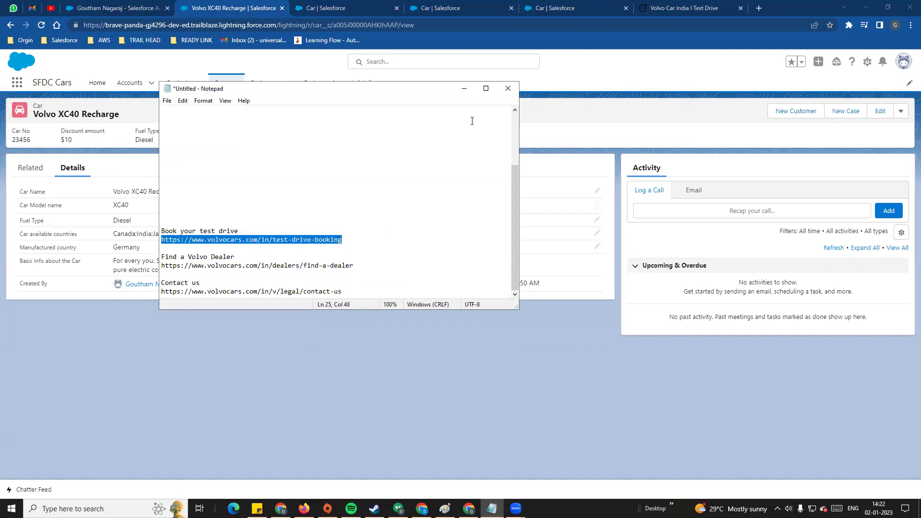
pyautogui.click(757, 10)
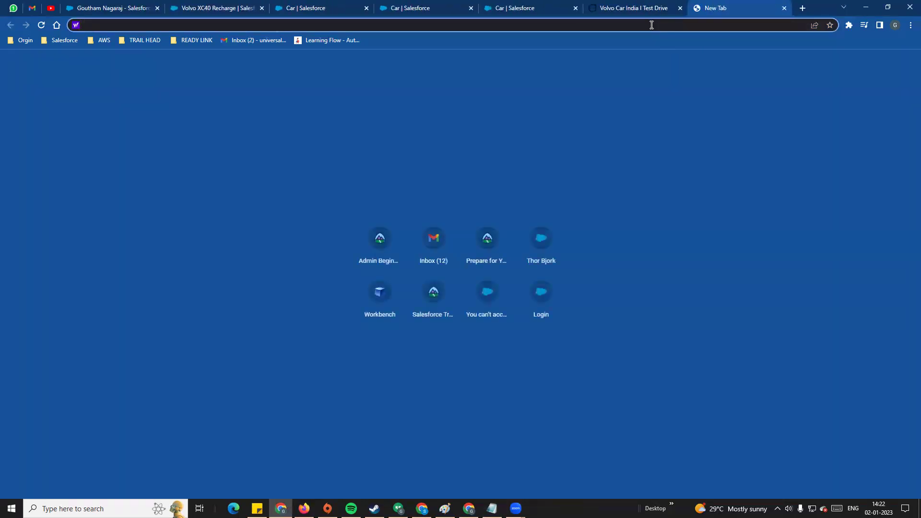
# Step: Load the pasted Volvo test-drive booking page and look it over
pyautogui.hotkey('ctrl', 'v')
pyautogui.click(676, 9)
pyautogui.click(678, 8)
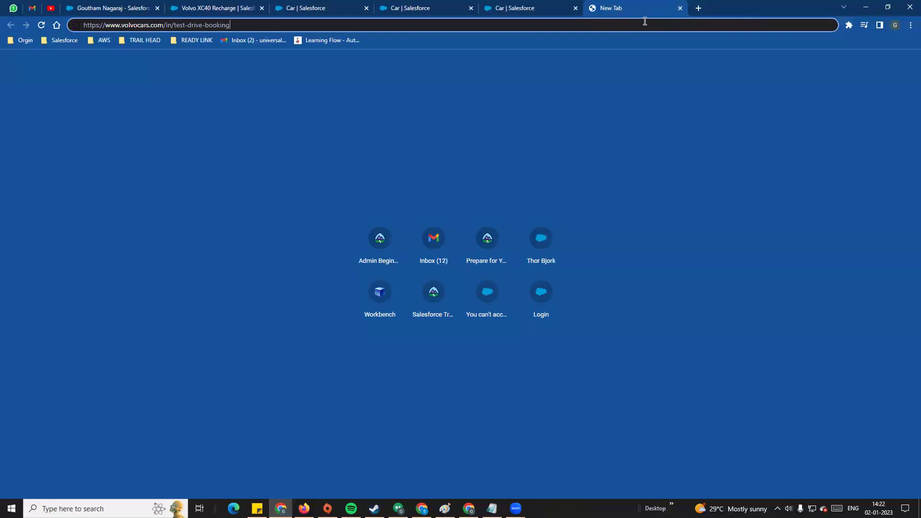
pyautogui.press('Return')
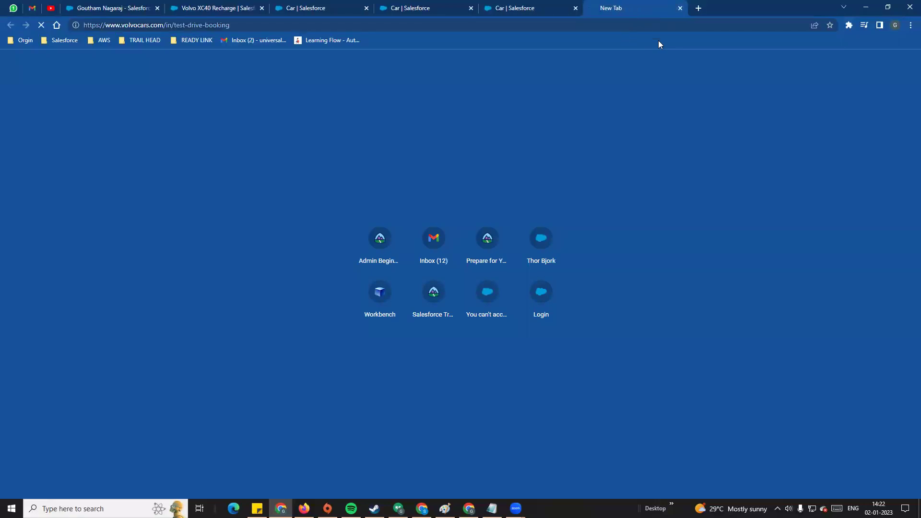
pyautogui.scroll(-7, 222, 329)
pyautogui.scroll(7, 473, 271)
pyautogui.scroll(-1, 480, 345)
pyautogui.scroll(-2, 479, 345)
pyautogui.scroll(3, 475, 215)
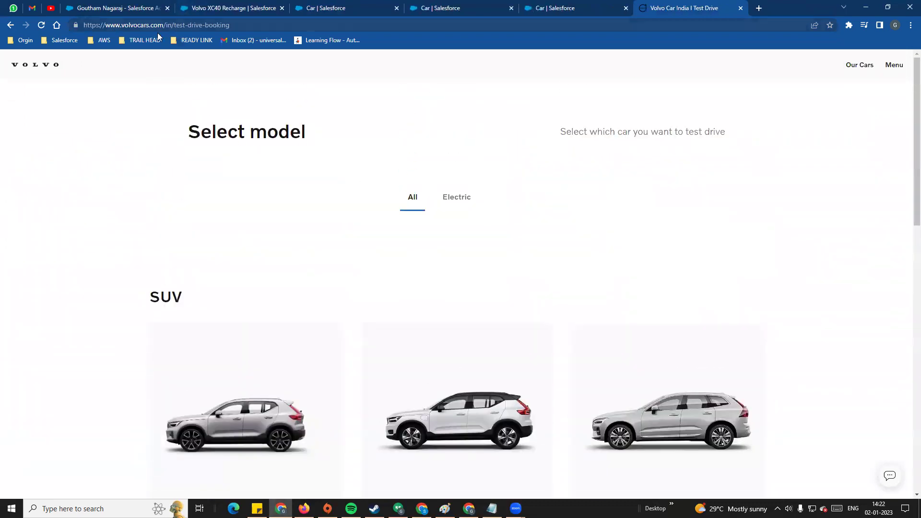
# Step: Close the spare Compact Layout Assignment tab and return to the New Button or Link form
pyautogui.click(571, 6)
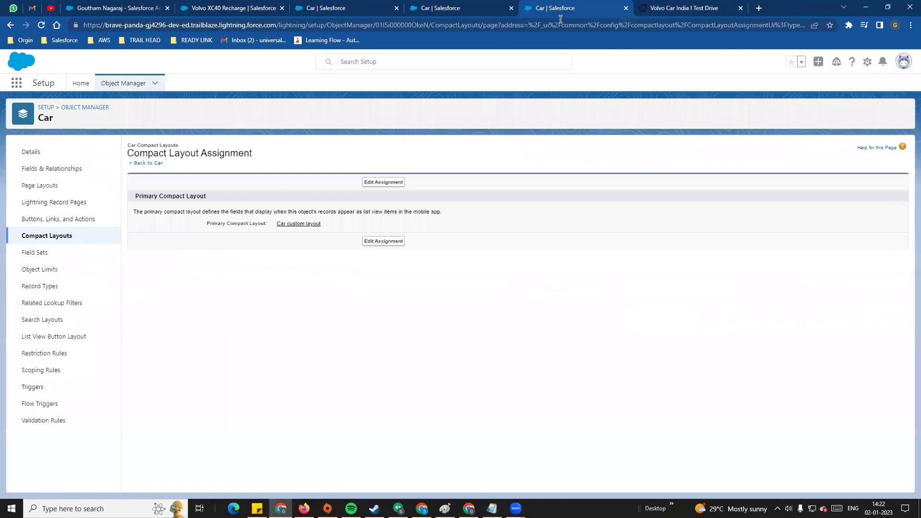
pyautogui.click(626, 9)
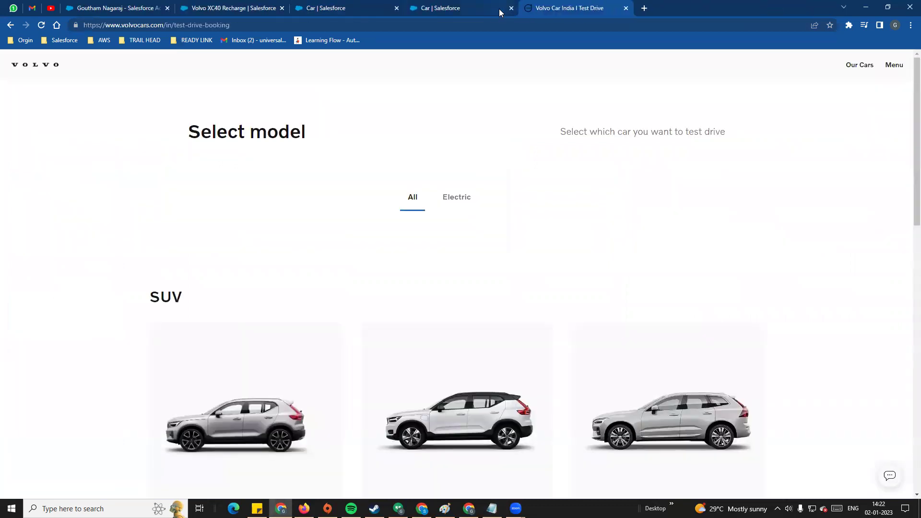
pyautogui.click(498, 9)
pyautogui.click(364, 5)
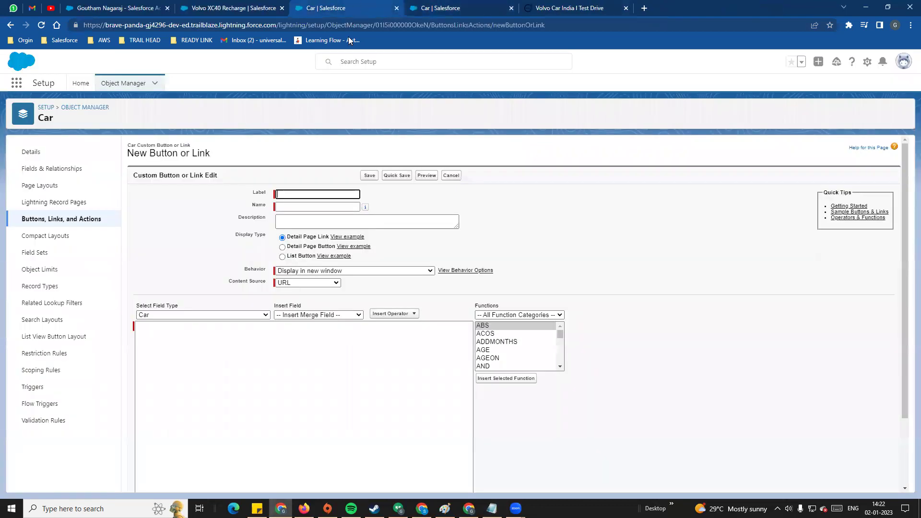
# Step: Enter the label 'Book a test drive' so the Name fills in as Book_a_test_drive
pyautogui.click(282, 194)
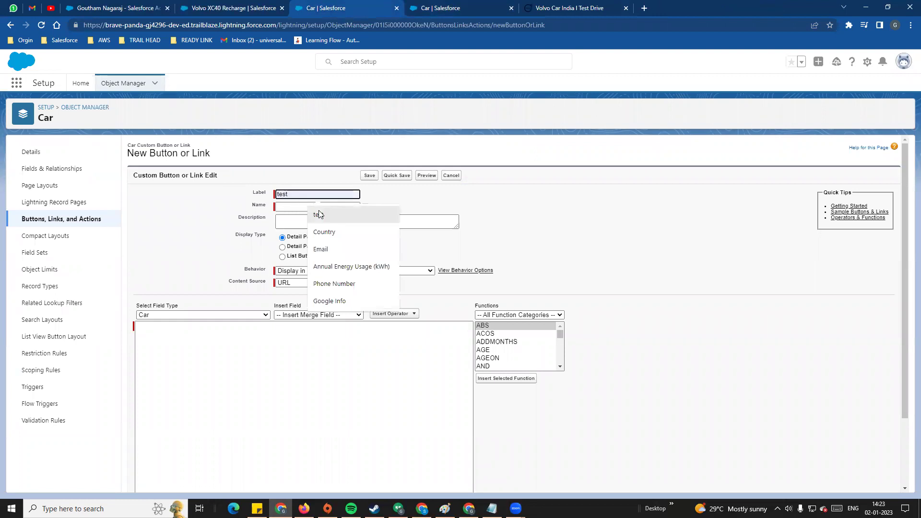
pyautogui.write('Book ')
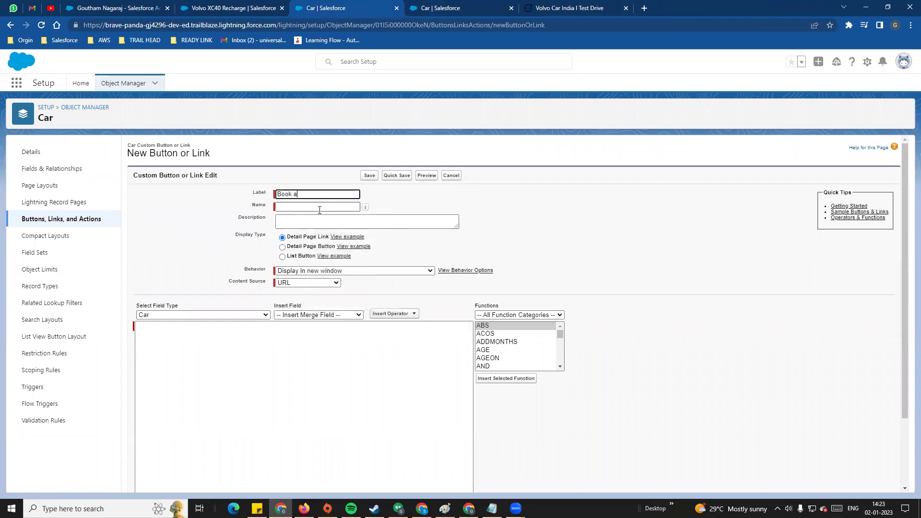
pyautogui.write('a test drive')
pyautogui.click(419, 229)
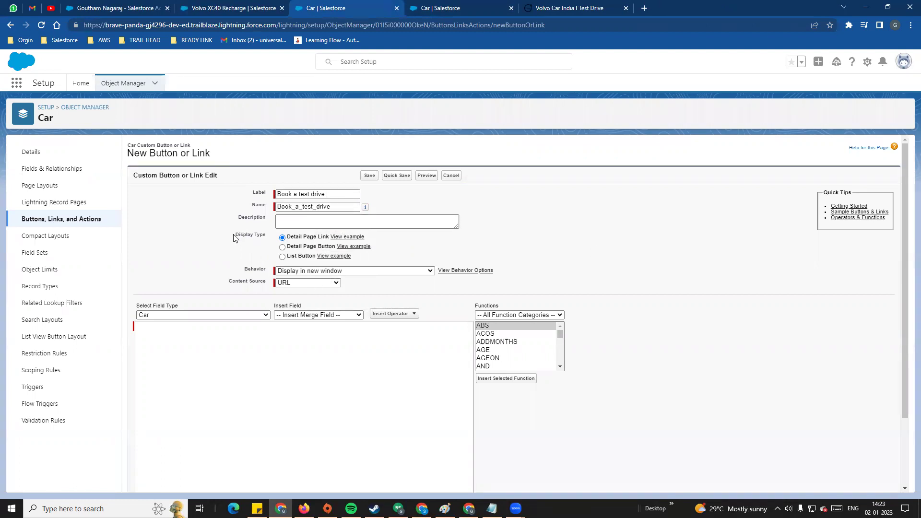
# Step: Review the Display Type options and the Volvo XC40 Recharge record, then return to the form
pyautogui.moveTo(236, 234); pyautogui.dragTo(266, 234)
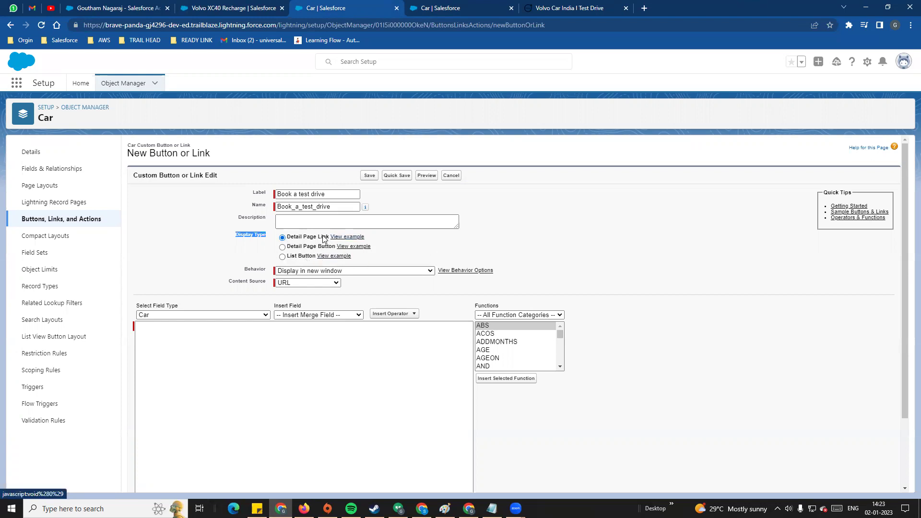
pyautogui.moveTo(357, 194); pyautogui.dragTo(275, 197)
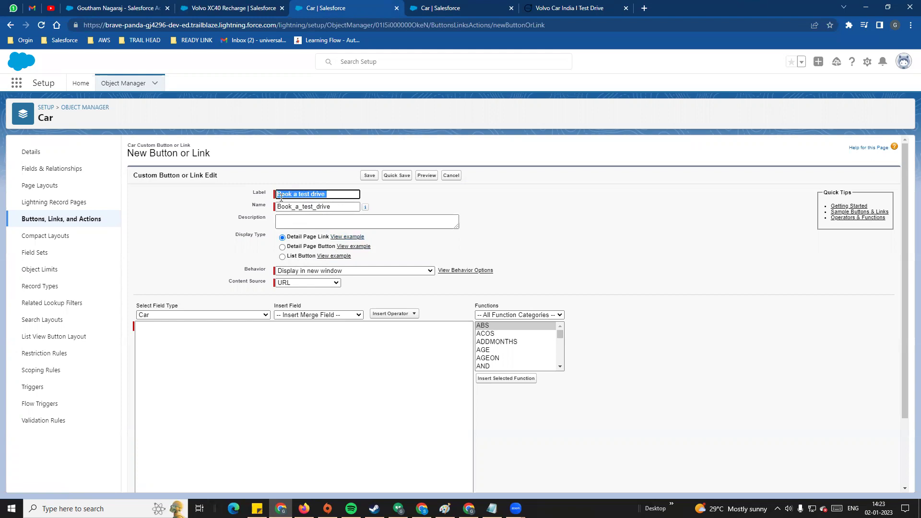
pyautogui.click(253, 7)
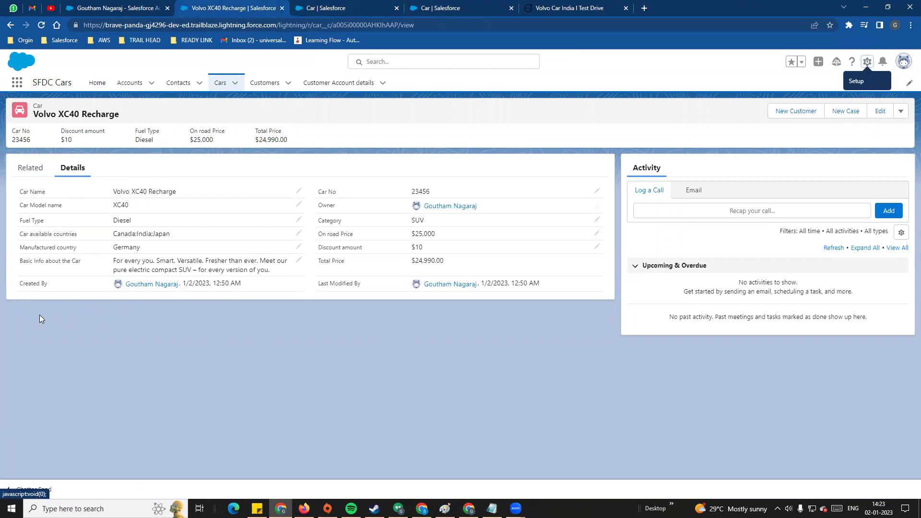
pyautogui.click(349, 5)
pyautogui.click(517, 249)
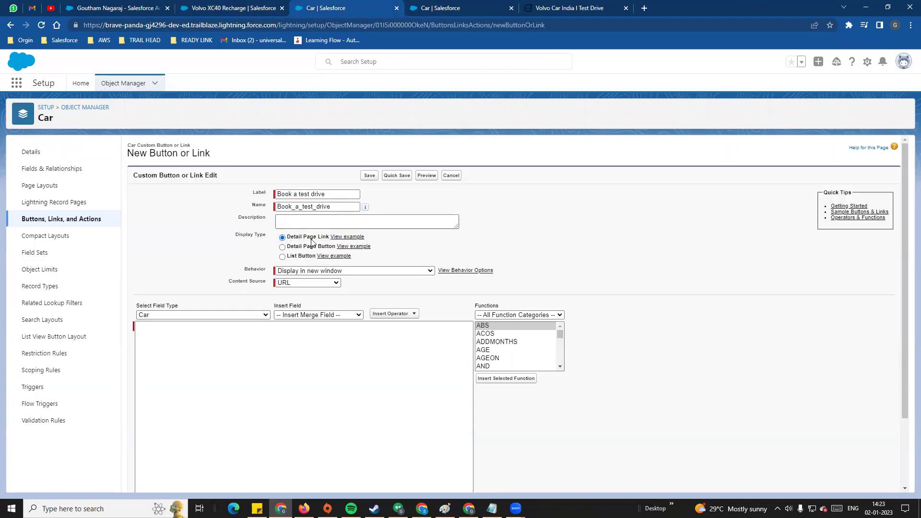
# Step: View the detail page link example, then close it
pyautogui.click(347, 236)
pyautogui.moveTo(269, 242); pyautogui.dragTo(269, 129)
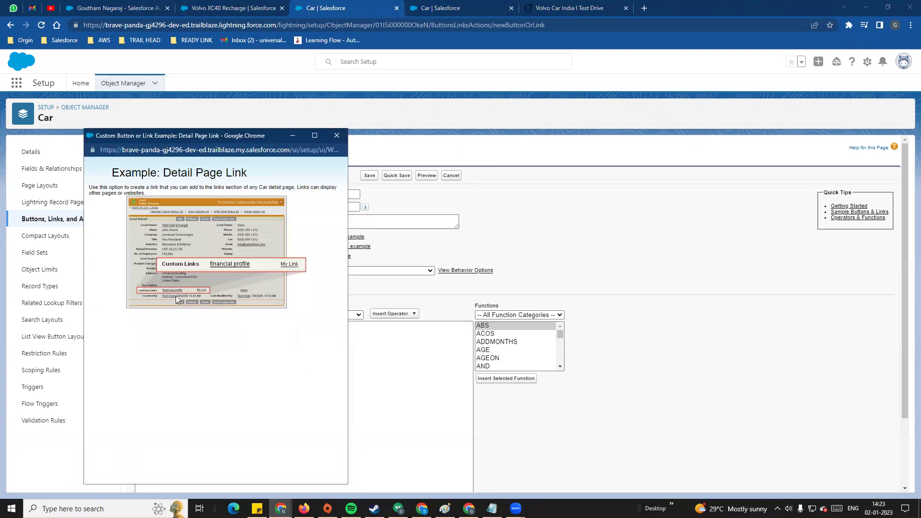
pyautogui.click(336, 135)
pyautogui.scroll(-2, 290, 287)
pyautogui.scroll(1, 302, 264)
pyautogui.scroll(1, 311, 252)
pyautogui.scroll(-2, 397, 234)
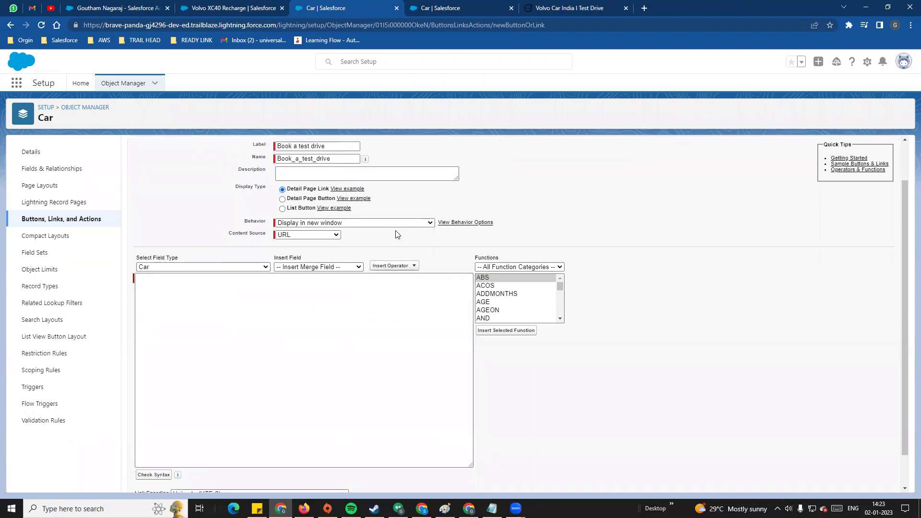
# Step: Keep Behavior as Display in new window and bring up the Behavior Options guide
pyautogui.click(384, 223)
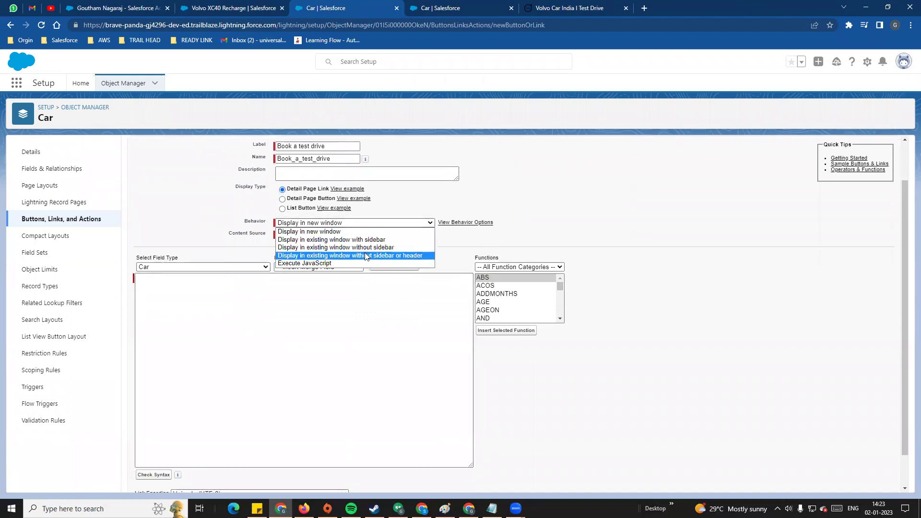
pyautogui.click(355, 231)
pyautogui.click(354, 225)
pyautogui.click(340, 233)
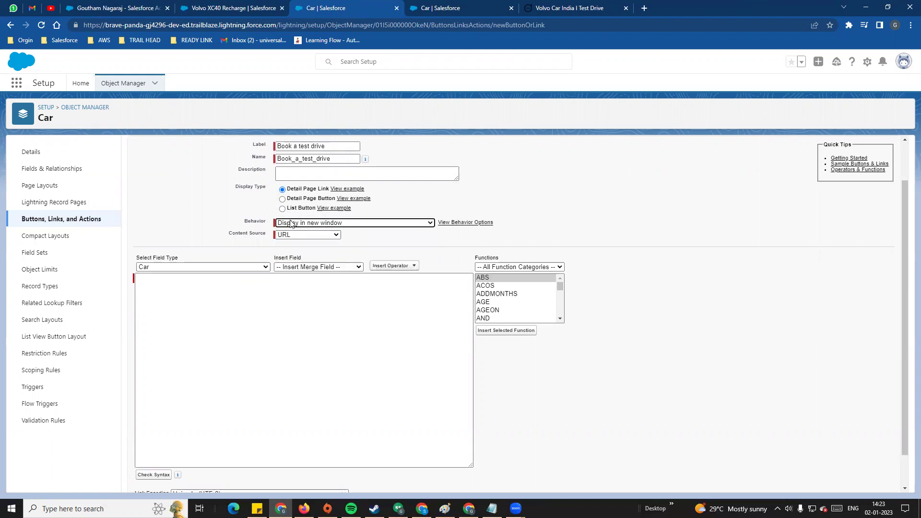
pyautogui.click(458, 224)
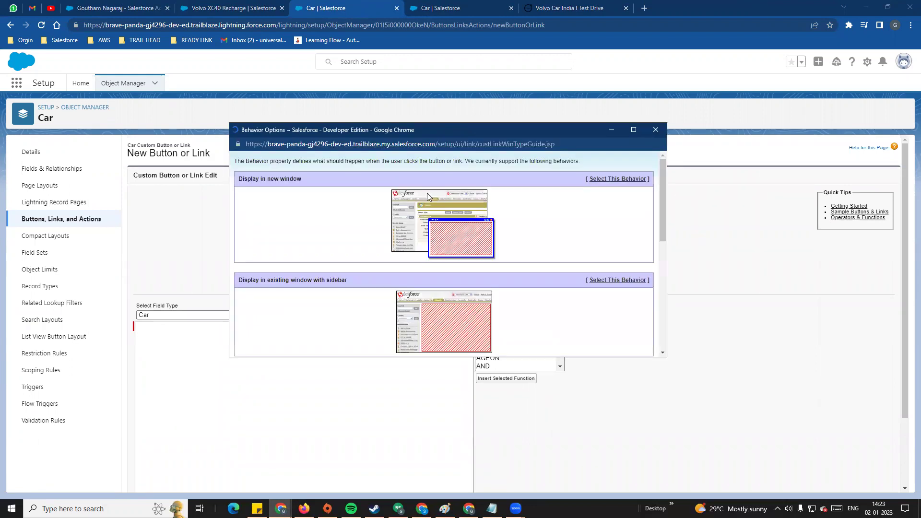
pyautogui.scroll(-2, 320, 215)
# Step: Close the Behavior Options guide and keep the Content Source set to URL
pyautogui.scroll(2, 305, 271)
pyautogui.scroll(-4, 314, 296)
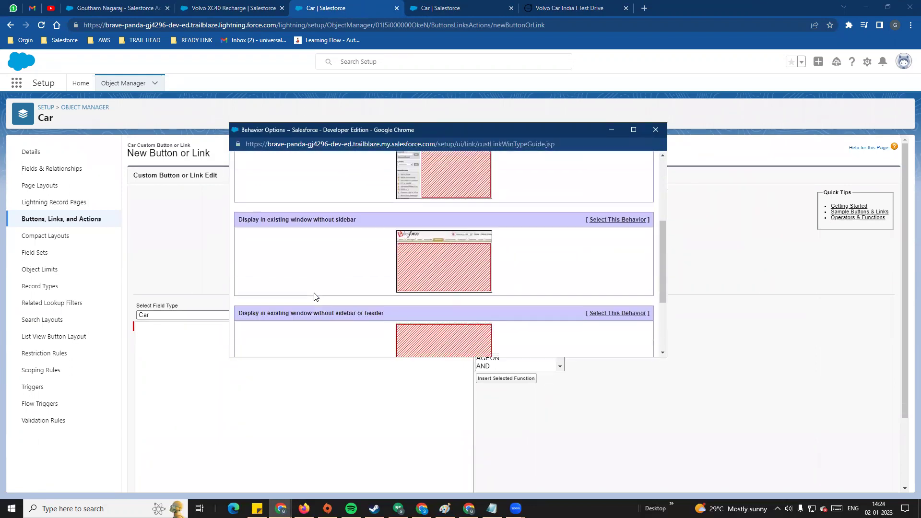
pyautogui.click(655, 130)
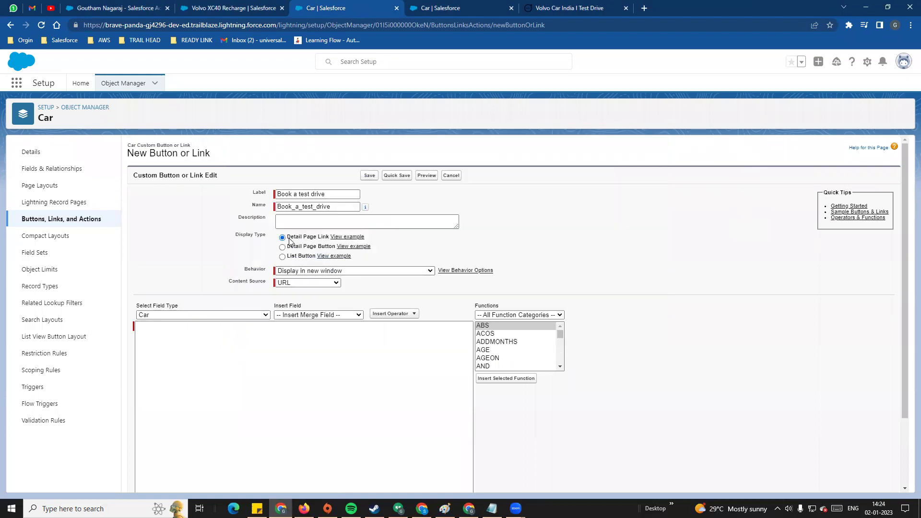
pyautogui.click(314, 283)
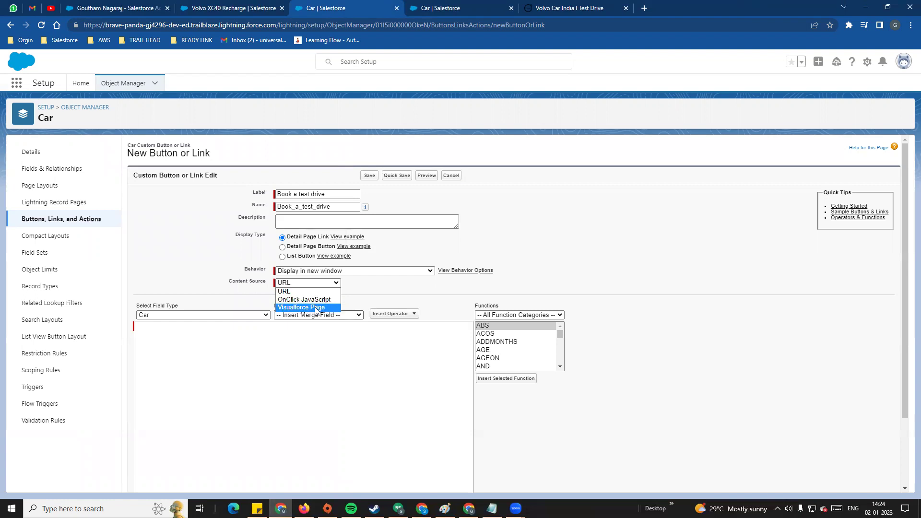
pyautogui.click(311, 290)
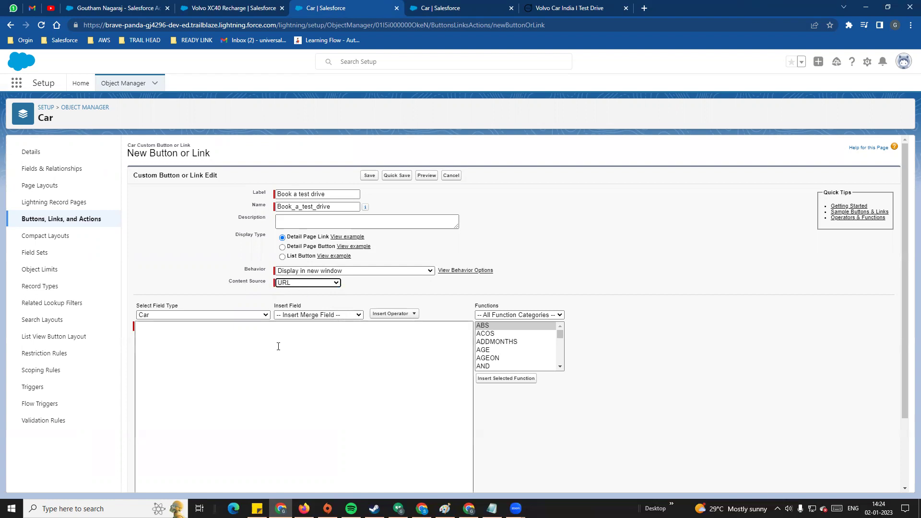
pyautogui.click(330, 359)
pyautogui.scroll(-2, 334, 359)
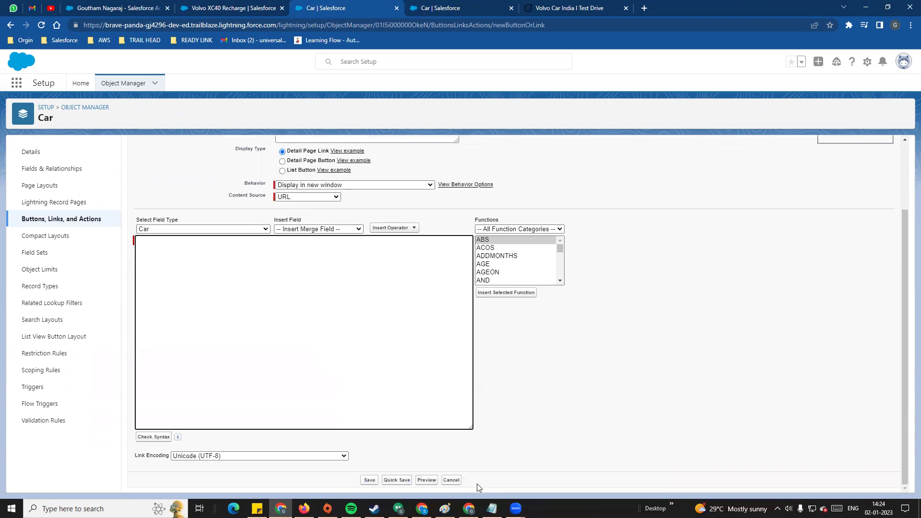
pyautogui.click(491, 508)
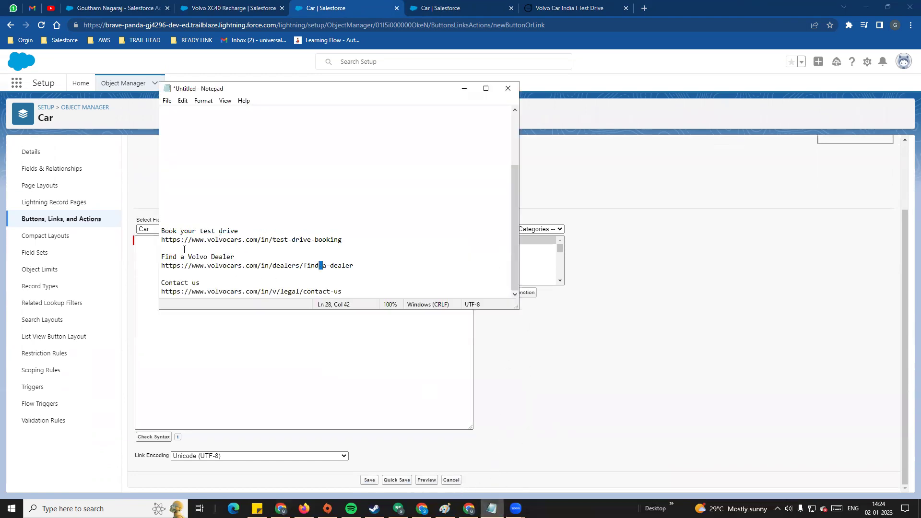
pyautogui.moveTo(346, 240); pyautogui.dragTo(161, 239)
pyautogui.click(162, 248)
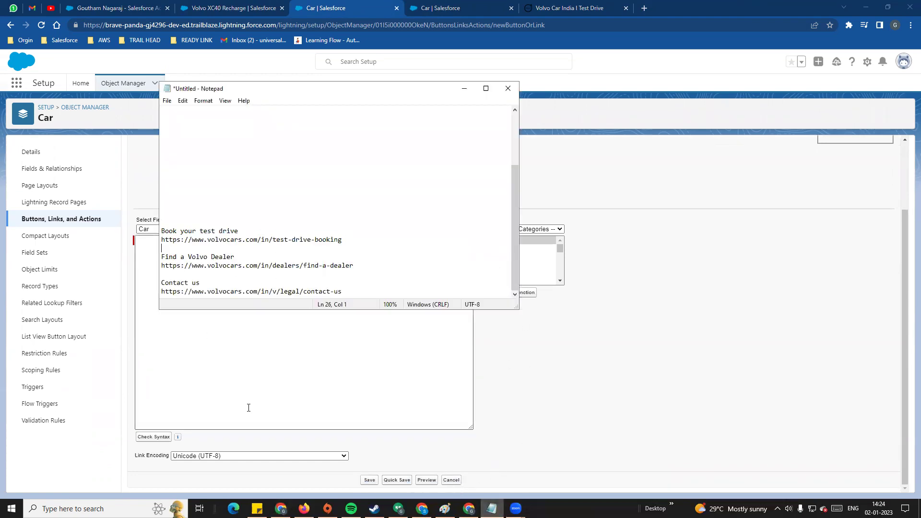
pyautogui.click(222, 378)
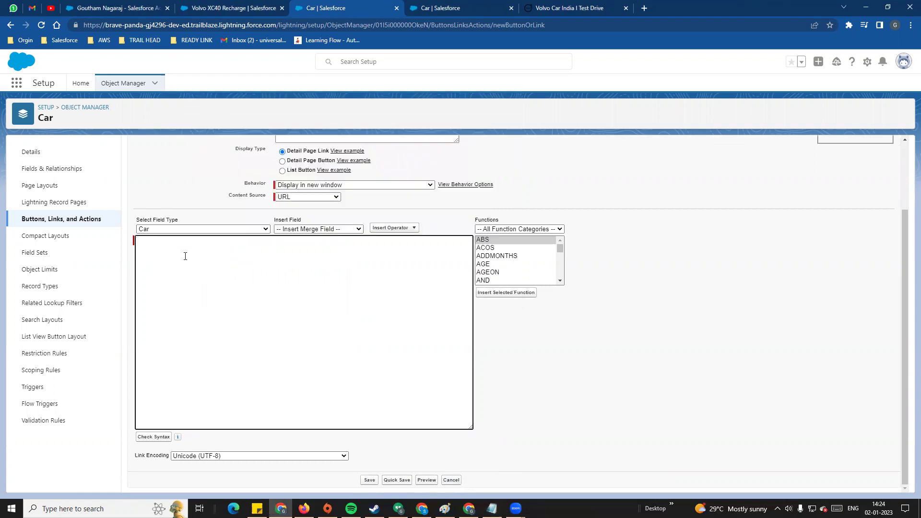
pyautogui.rightClick(180, 260)
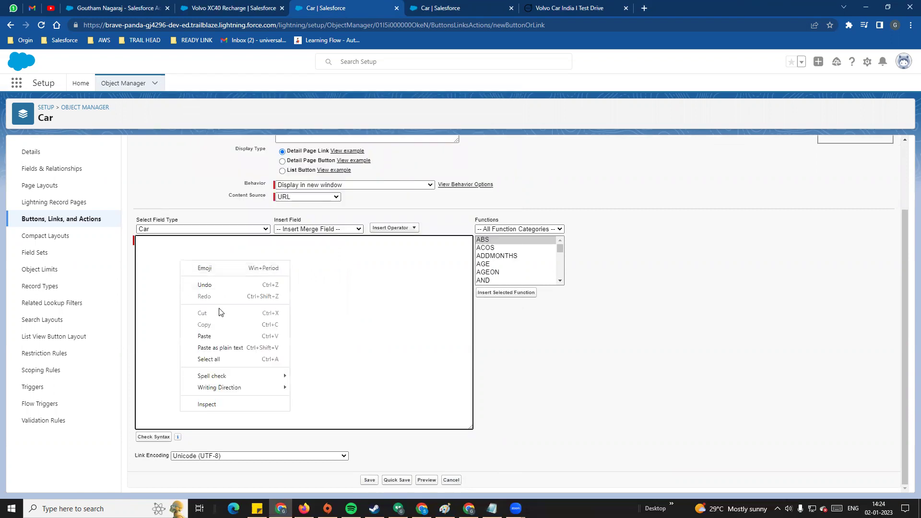
pyautogui.click(218, 336)
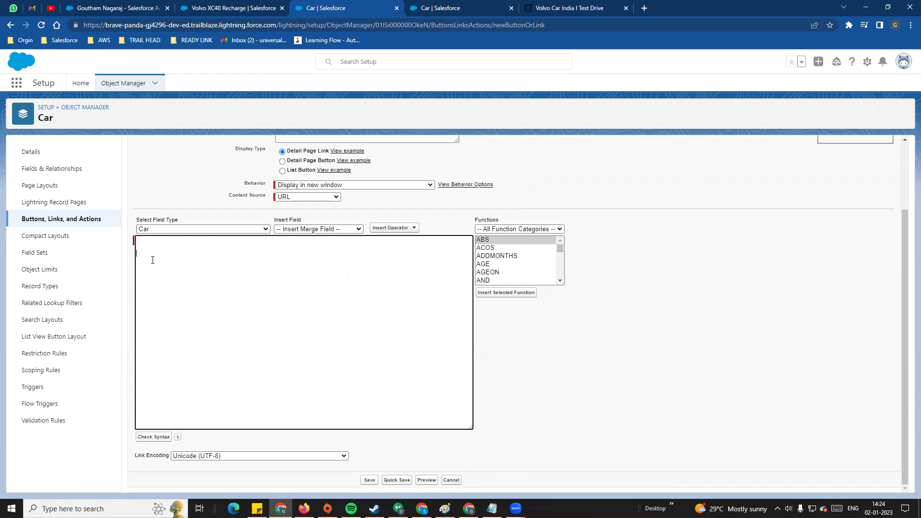
pyautogui.click(565, 8)
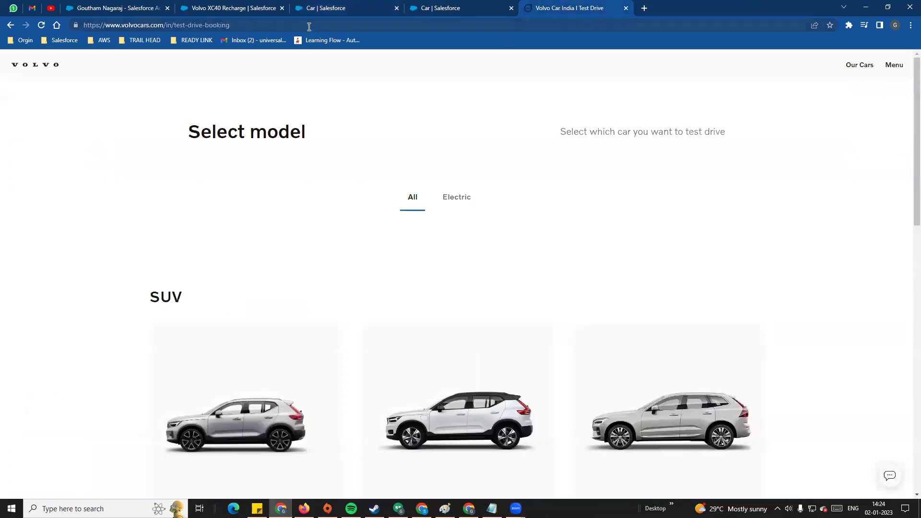
pyautogui.click(81, 27)
pyautogui.hotkey('ctrl', 'c')
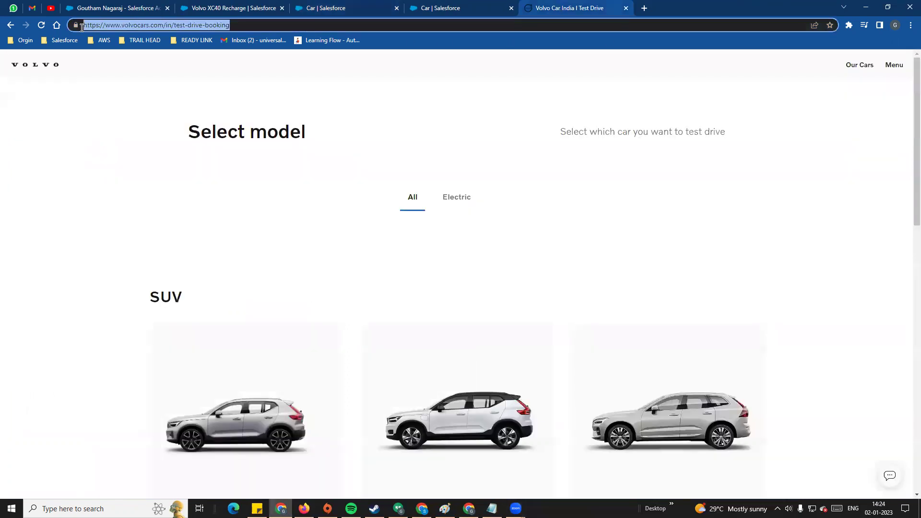
pyautogui.click(356, 4)
pyautogui.hotkey('ctrl', 'v')
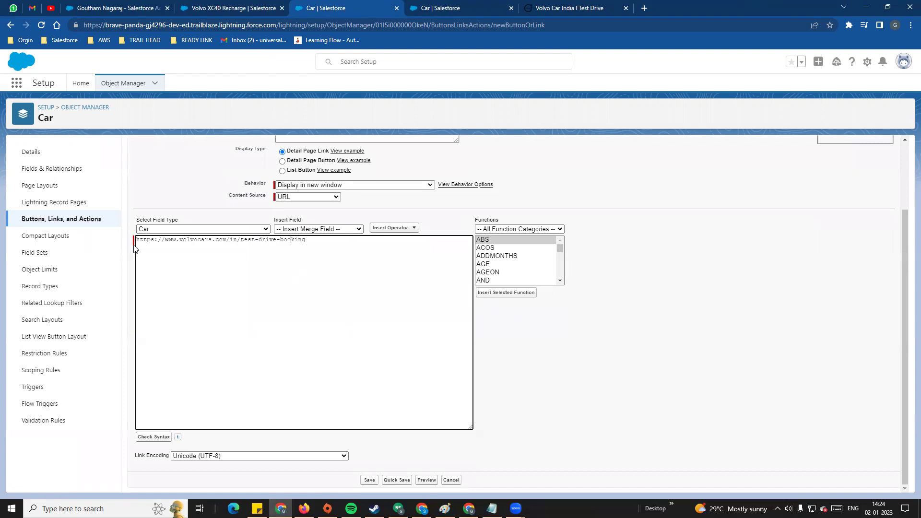
# Step: Confirm the formula syntax has no errors and save the Book a test drive link
pyautogui.click(155, 438)
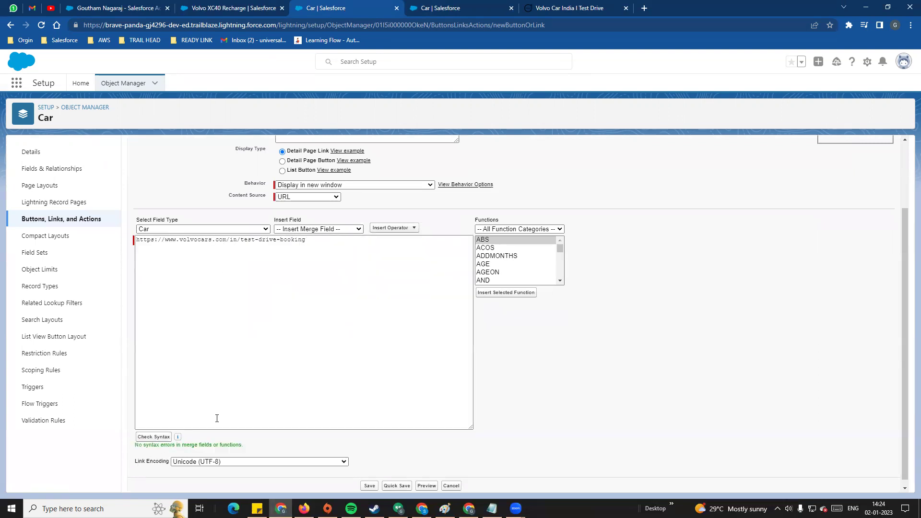
pyautogui.moveTo(135, 440); pyautogui.dragTo(246, 446)
pyautogui.click(250, 305)
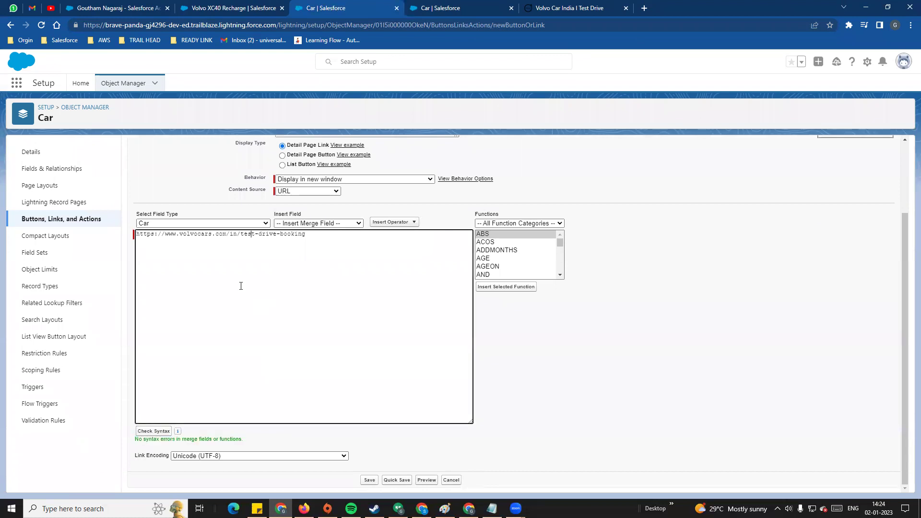
pyautogui.moveTo(315, 237); pyautogui.dragTo(135, 242)
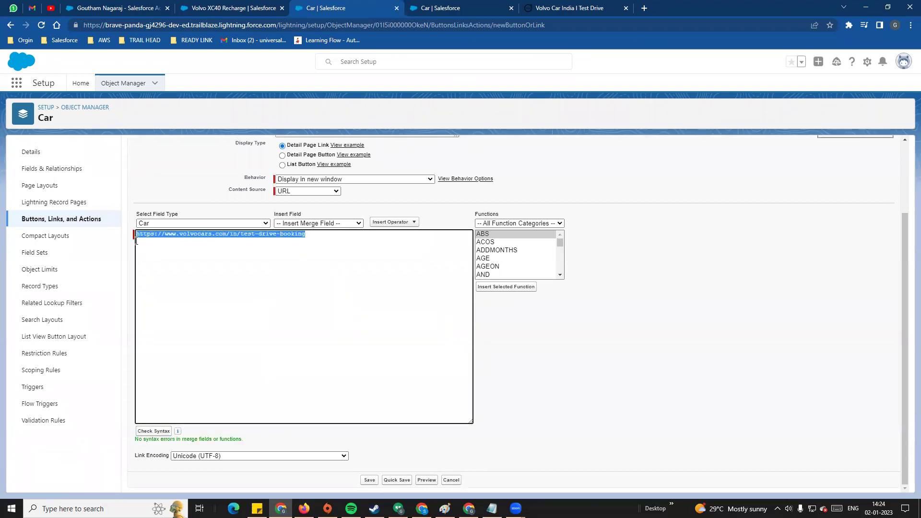
pyautogui.scroll(1, 372, 329)
pyautogui.scroll(1, 296, 349)
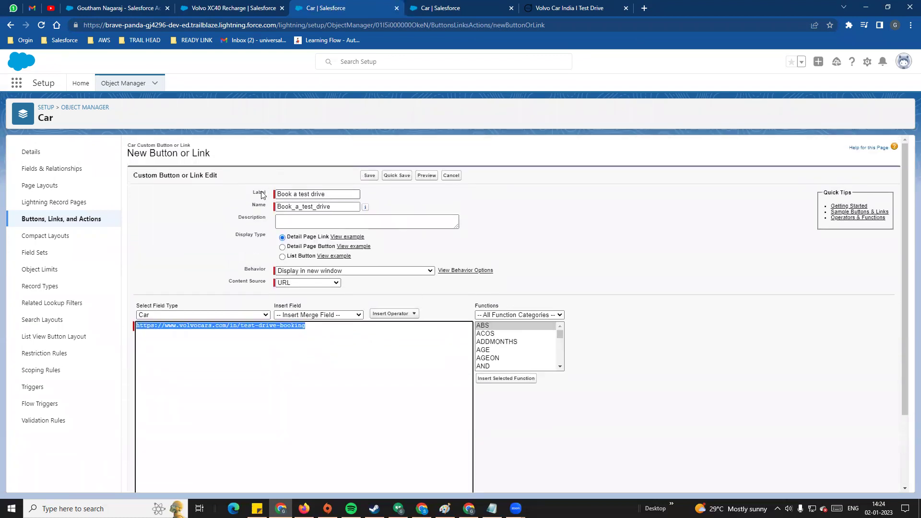
pyautogui.click(288, 377)
pyautogui.scroll(-2, 250, 417)
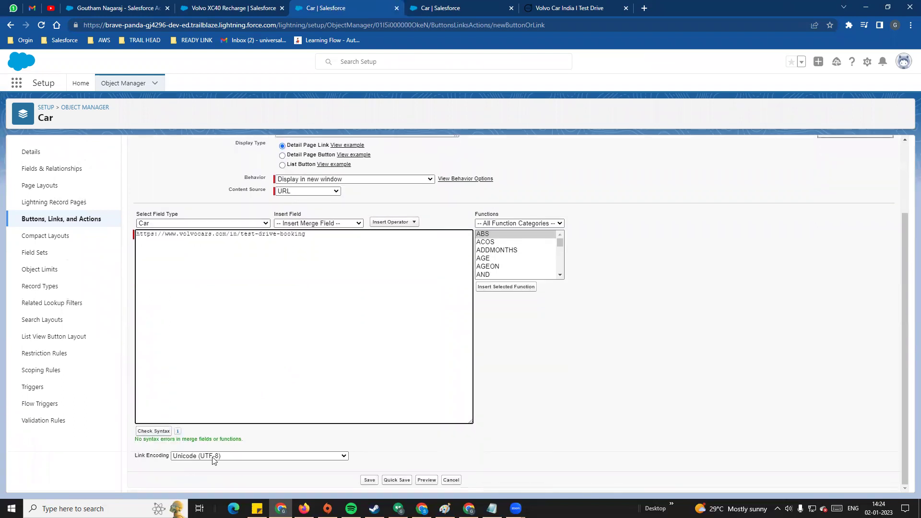
pyautogui.click(369, 480)
# Step: Dismiss the layout notice, confirm Book_a_test_drive in the Car buttons list, then go to Page Layouts
pyautogui.click(515, 252)
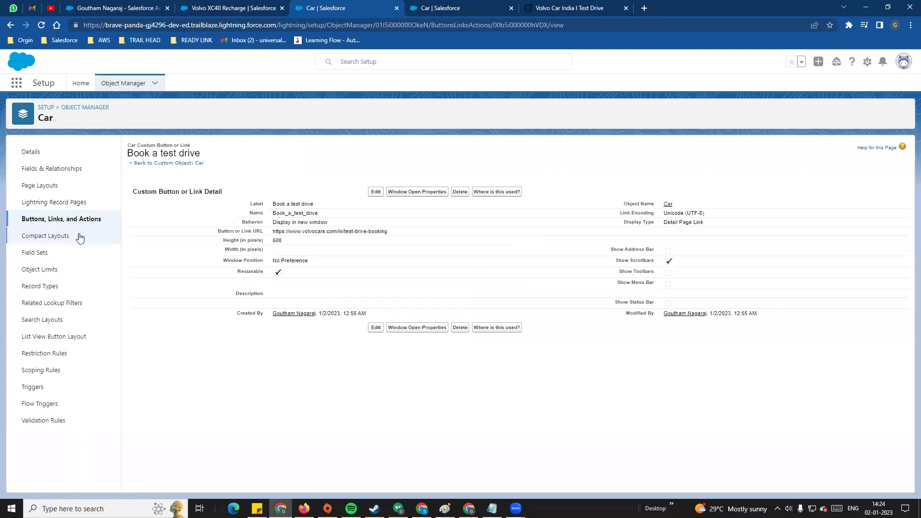
pyautogui.click(91, 220)
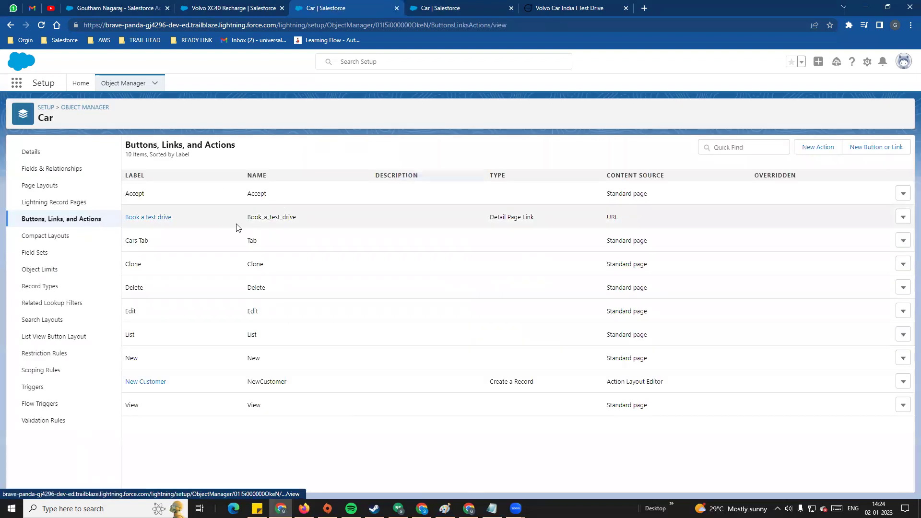
pyautogui.doubleClick(249, 220)
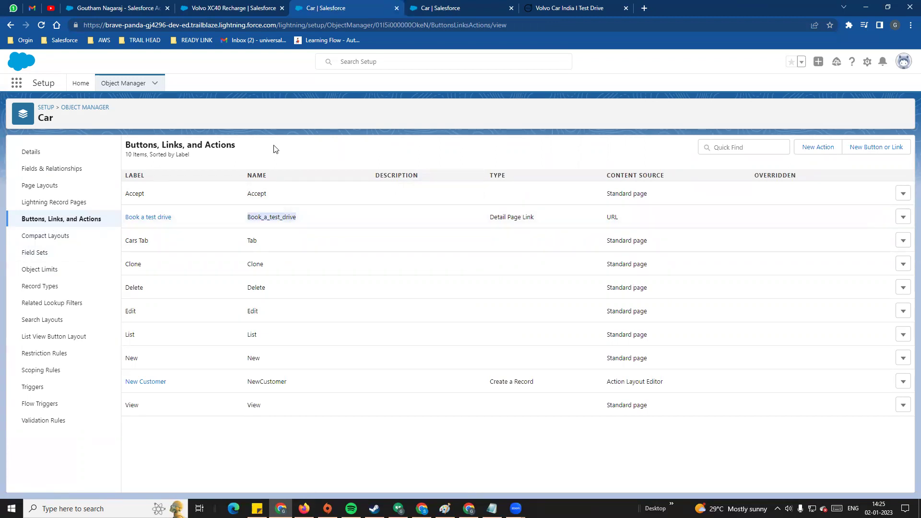
pyautogui.click(382, 121)
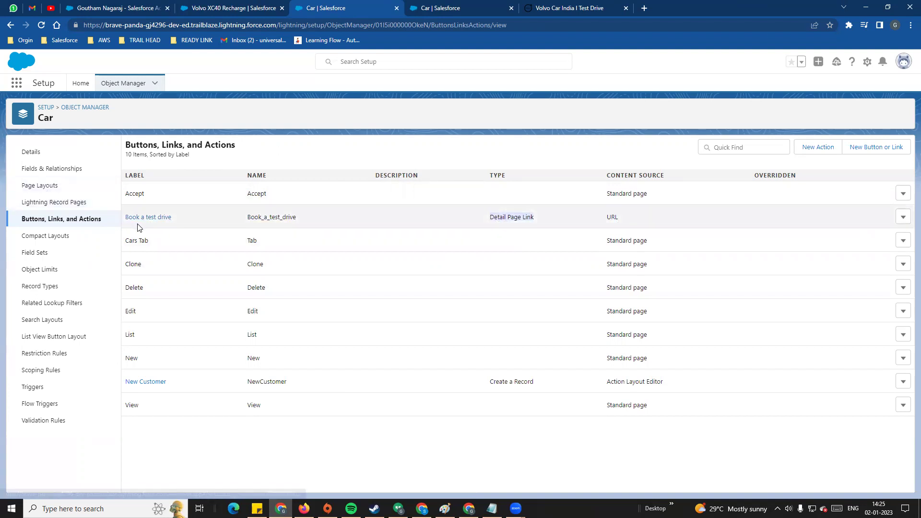
pyautogui.click(31, 189)
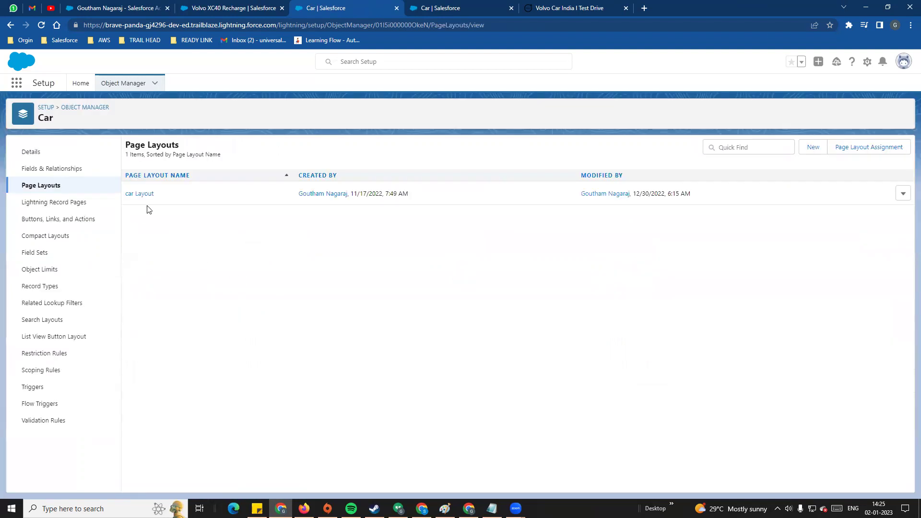
# Step: Drag Book a test drive into the car Layout's Custom Links section, save, and return to the XC40 record
pyautogui.click(139, 194)
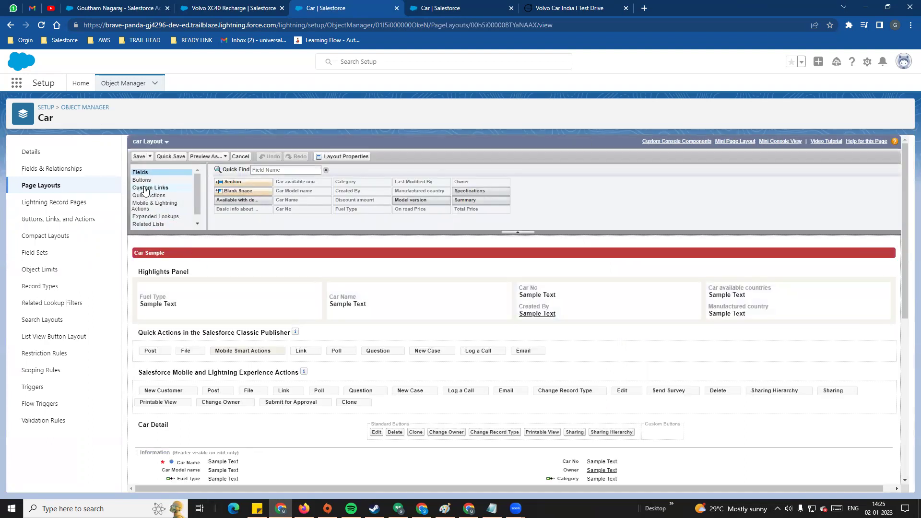
pyautogui.click(145, 188)
pyautogui.scroll(-2, 146, 189)
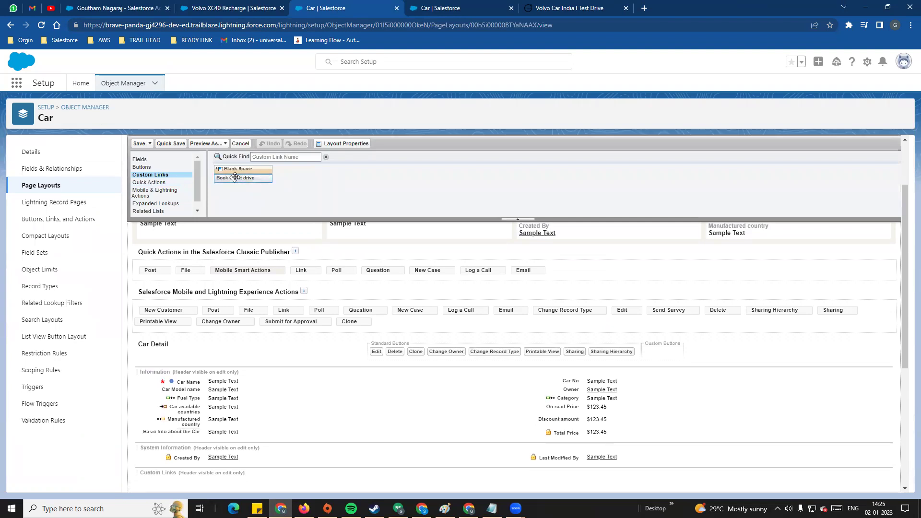
pyautogui.moveTo(248, 179); pyautogui.dragTo(181, 351)
pyautogui.scroll(-2, 293, 367)
pyautogui.scroll(-1, 185, 354)
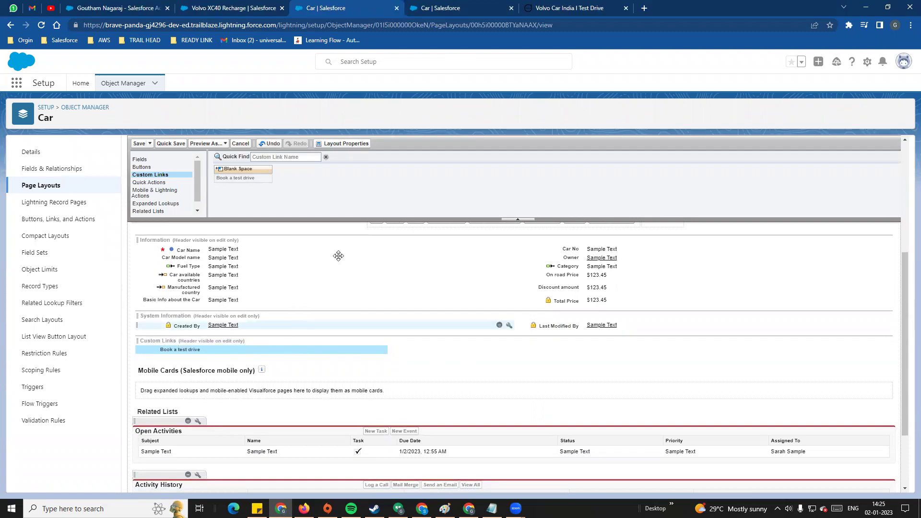
pyautogui.click(171, 145)
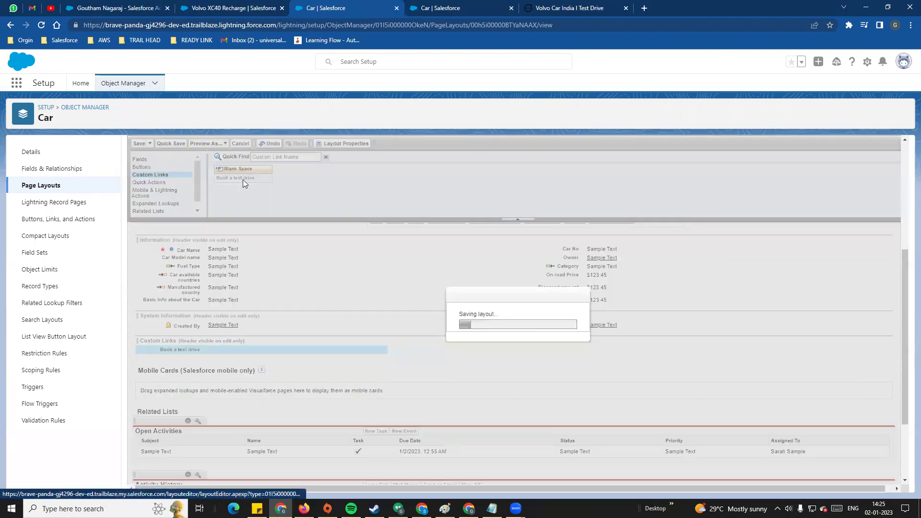
pyautogui.click(225, 8)
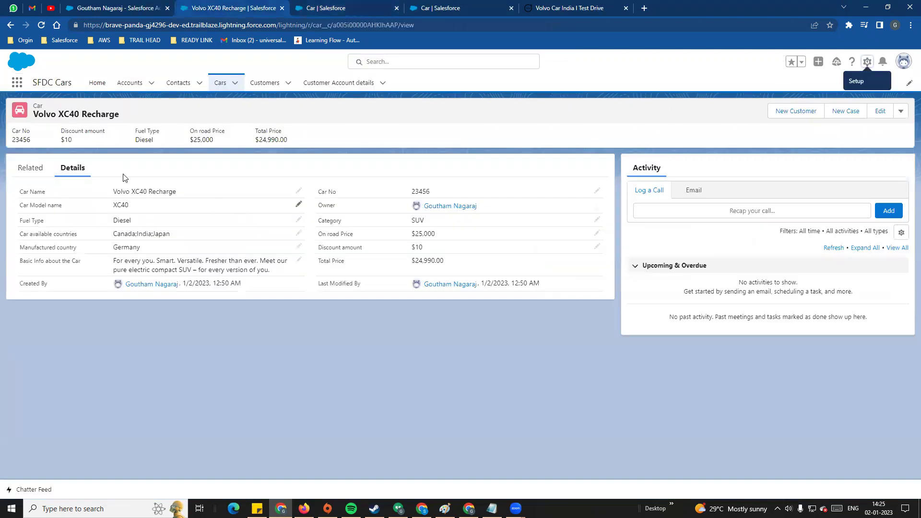
# Step: Reload the Volvo XC40 Recharge record and follow its new Book a test drive link
pyautogui.click(42, 24)
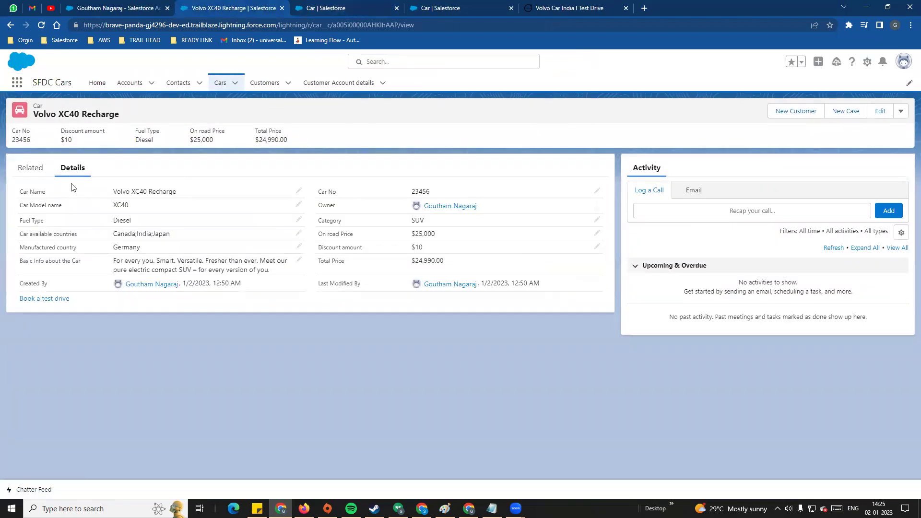
pyautogui.click(35, 299)
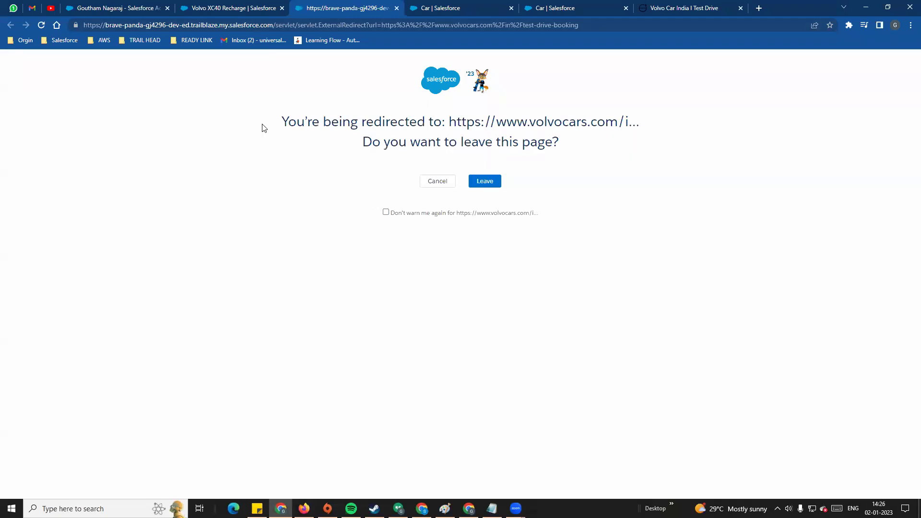
# Step: Leave the redirect for Volvo's Select model test-drive page, then go back to the XC40 record
pyautogui.moveTo(286, 119); pyautogui.dragTo(603, 166)
pyautogui.click(603, 166)
pyautogui.click(492, 181)
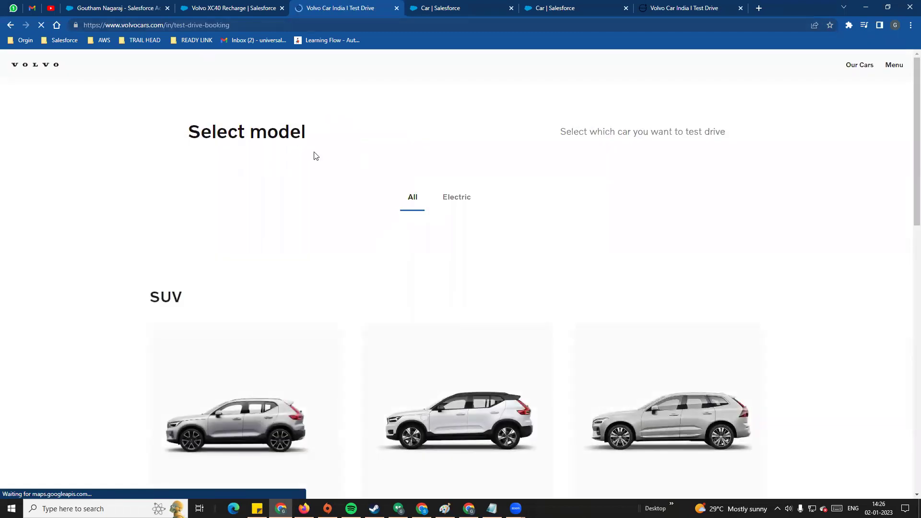
pyautogui.click(251, 7)
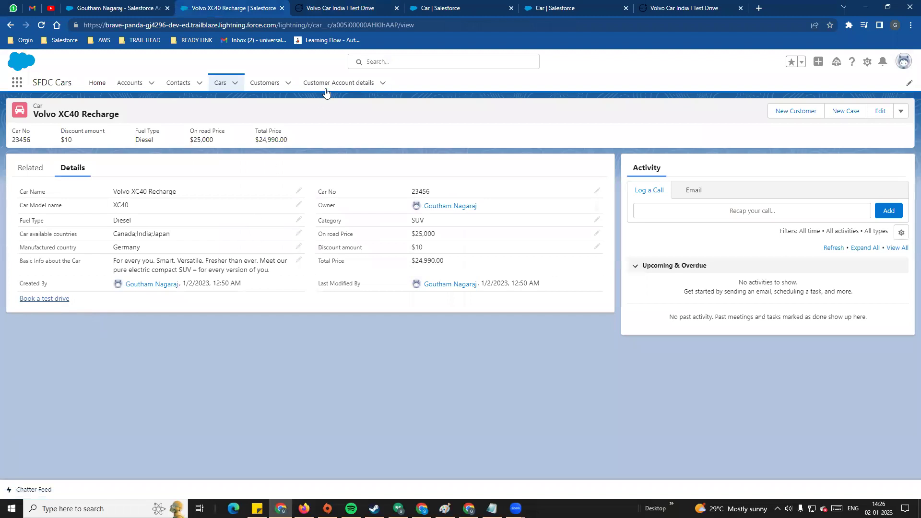
# Step: From the Setup gear, open the Car object's Buttons, Links, and Actions and start a new button
pyautogui.click(866, 62)
pyautogui.click(830, 192)
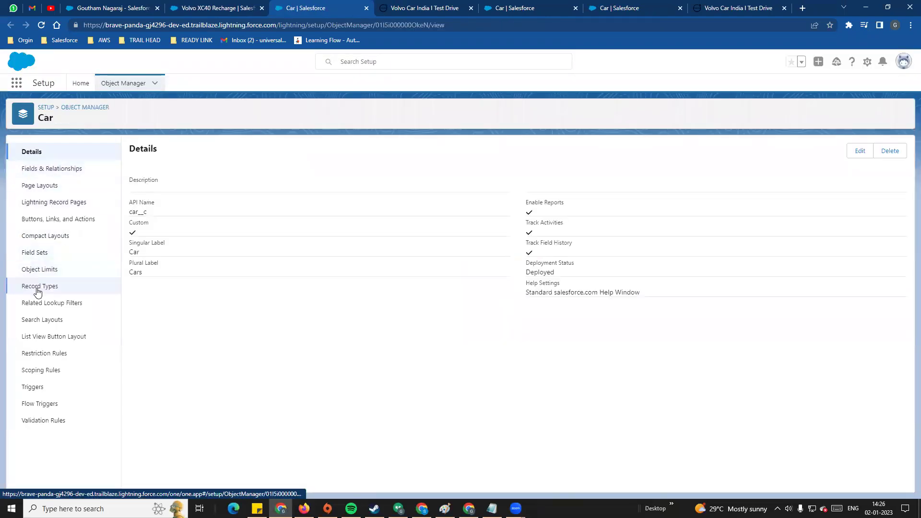
pyautogui.click(67, 225)
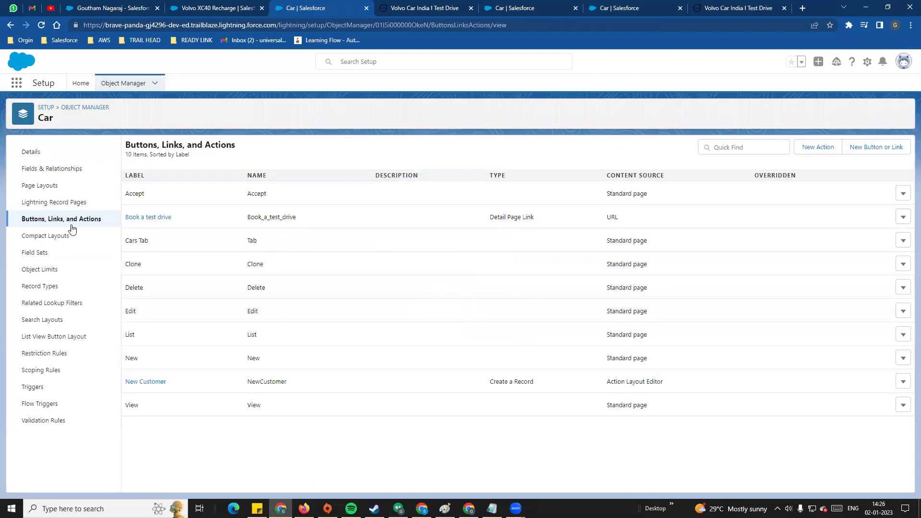
pyautogui.click(885, 151)
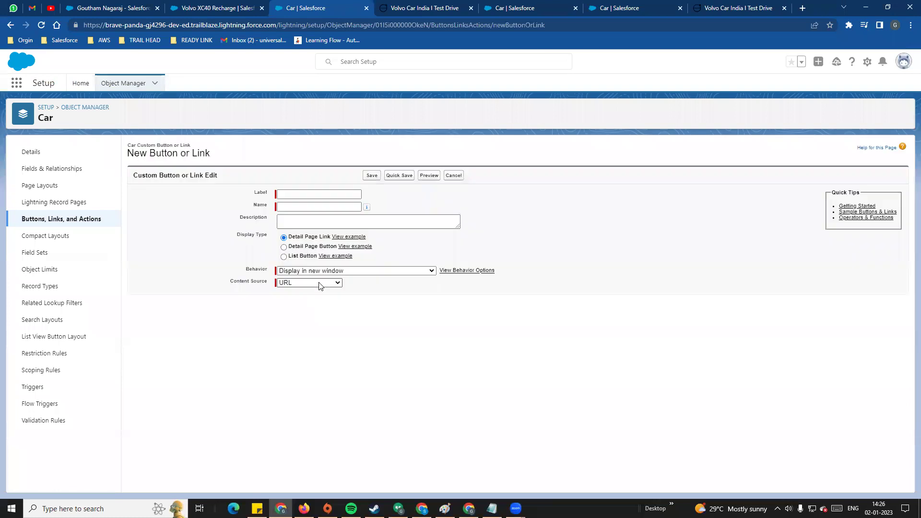
# Step: Choose Detail Page Button and copy the 'Find a Volvo Dealer' line from the Notepad notes
pyautogui.click(282, 247)
pyautogui.moveTo(310, 251); pyautogui.dragTo(337, 252)
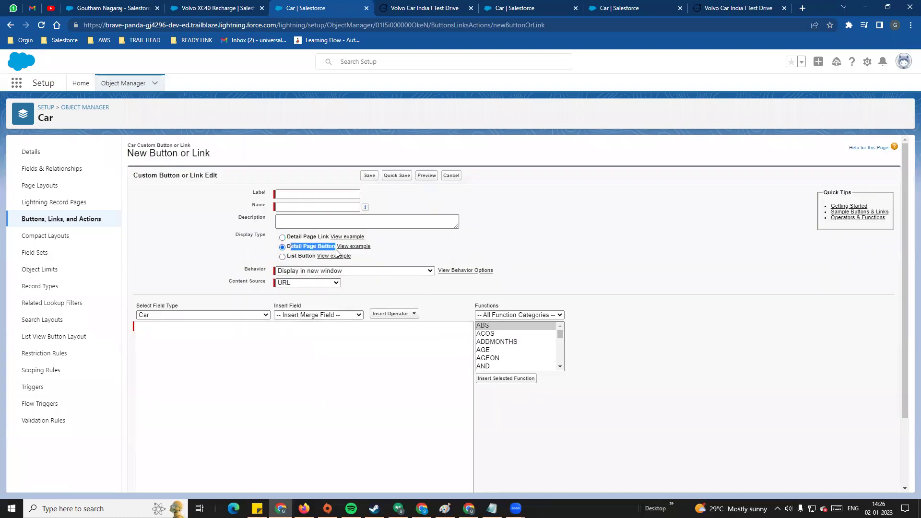
pyautogui.click(491, 508)
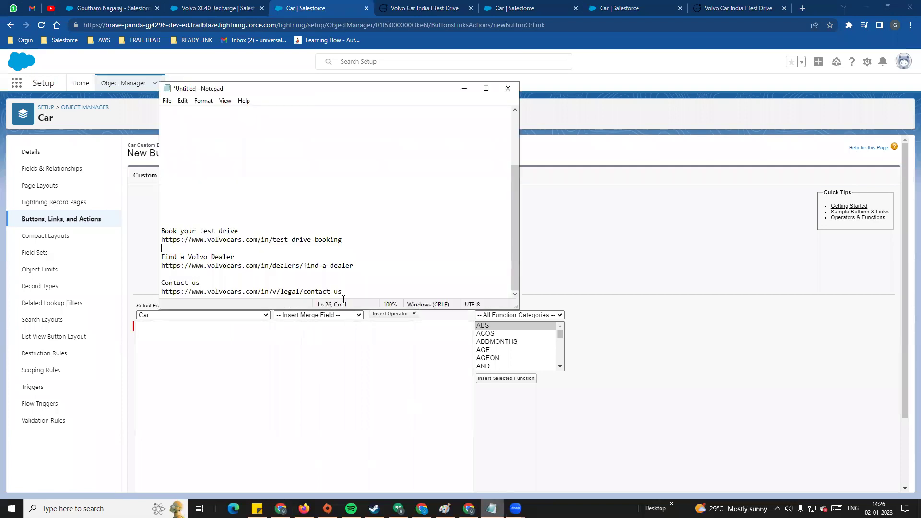
pyautogui.doubleClick(219, 257)
pyautogui.click(359, 273)
pyautogui.hotkey('shift', 'Home')
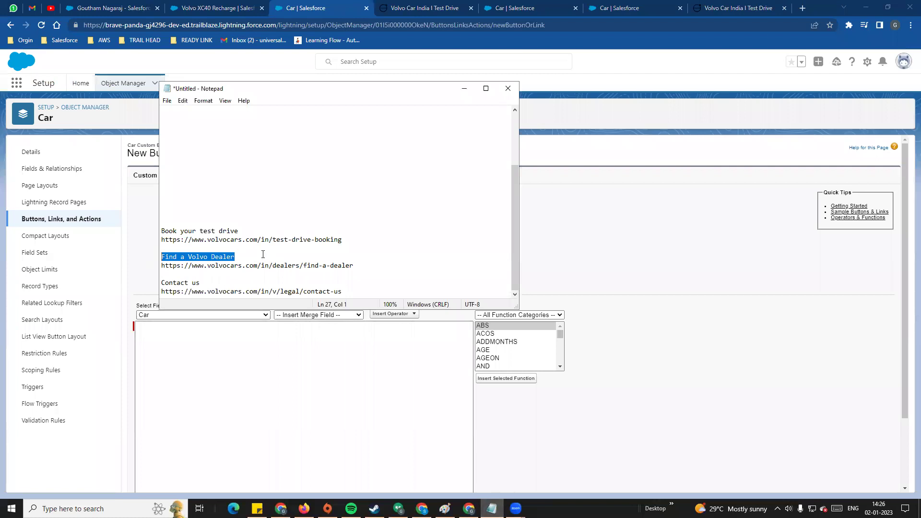
pyautogui.hotkey('ctrl', 'c')
# Step: Paste it as the Label and trim it to 'Find a Dealer', auto-filling Name Find_a_Dealer
pyautogui.click(710, 228)
pyautogui.click(307, 194)
pyautogui.hotkey('ctrl', 'v')
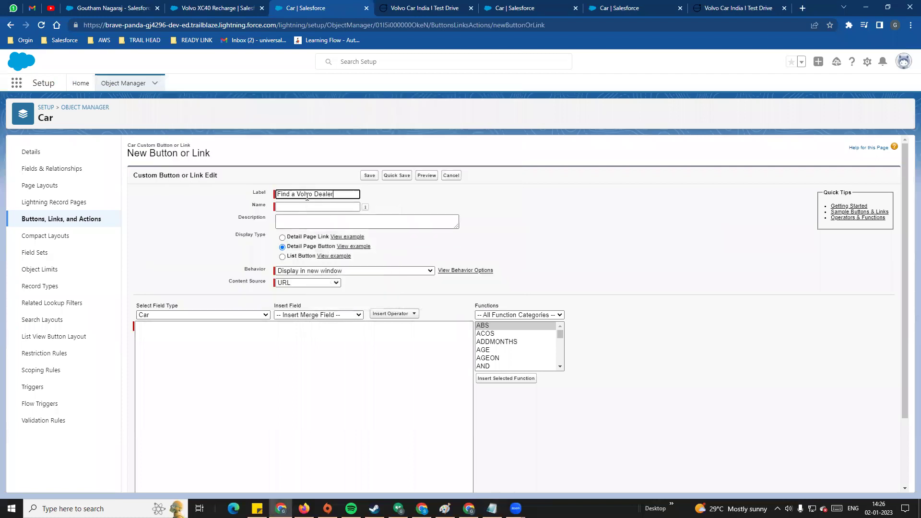
pyautogui.doubleClick(307, 194)
pyautogui.press('BackSpace')
pyautogui.click(535, 198)
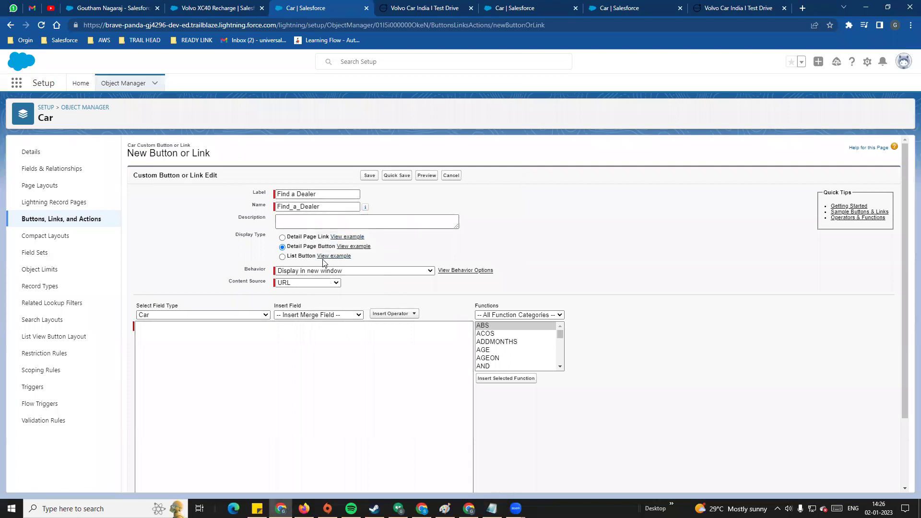
# Step: Select the volvocars.com find-a-dealer URL in the notes
pyautogui.moveTo(288, 247); pyautogui.dragTo(329, 249)
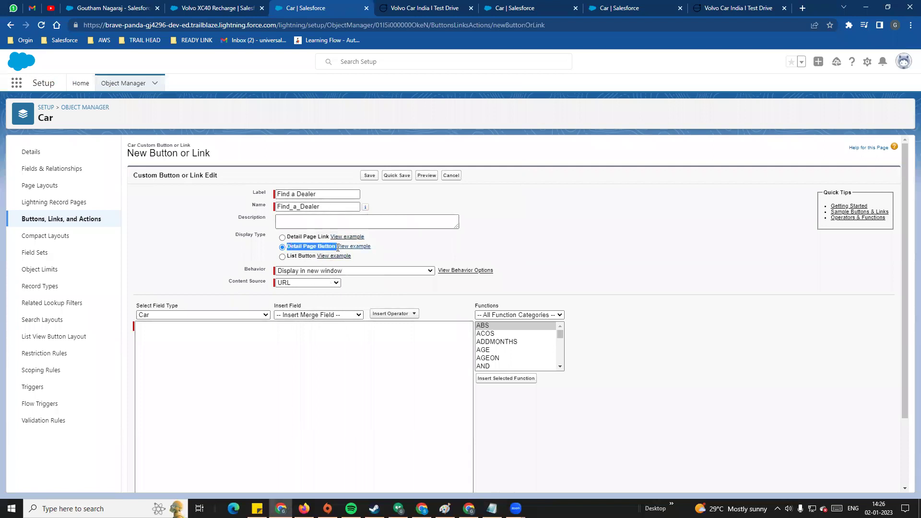
pyautogui.click(434, 247)
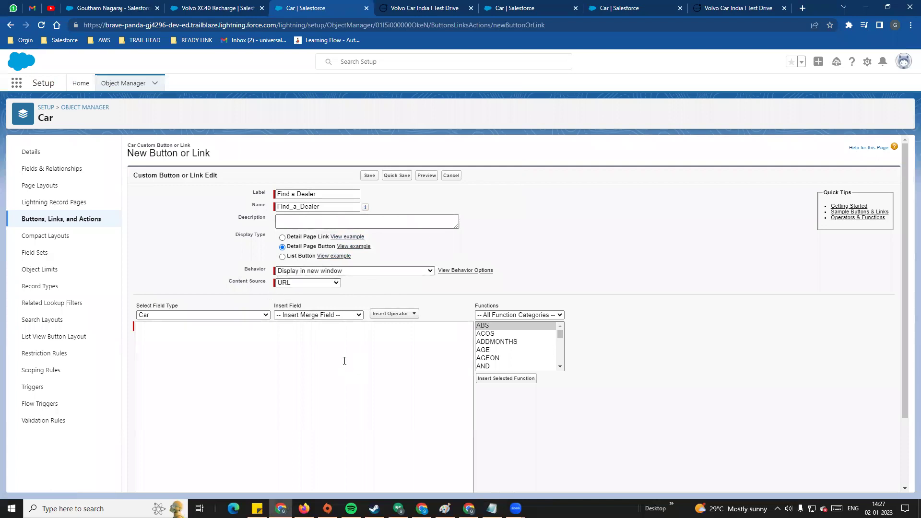
pyautogui.click(491, 507)
pyautogui.click(374, 266)
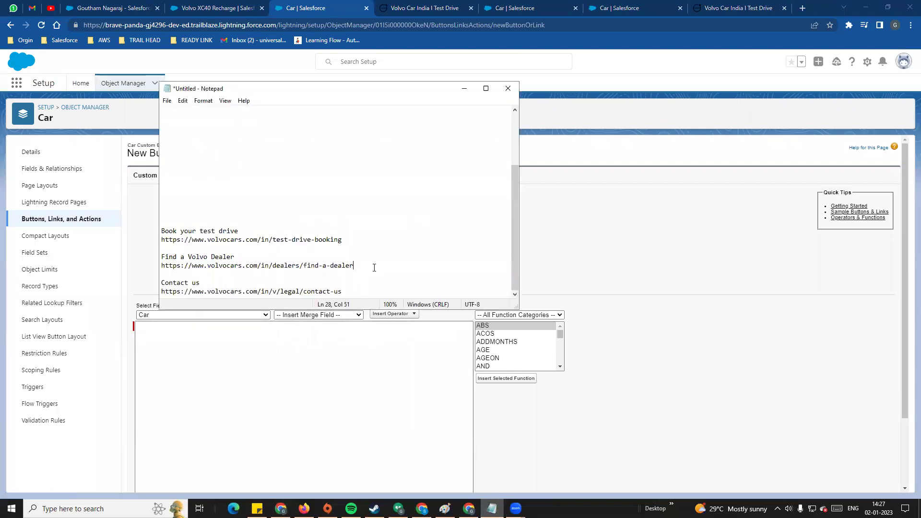
pyautogui.moveTo(374, 267); pyautogui.dragTo(161, 266)
# Step: Paste the find-a-dealer URL into the button's URL box and save the Find a Dealer button
pyautogui.hotkey('ctrl', 'c')
pyautogui.click(206, 358)
pyautogui.hotkey('ctrl', 'v')
pyautogui.scroll(-2, 295, 441)
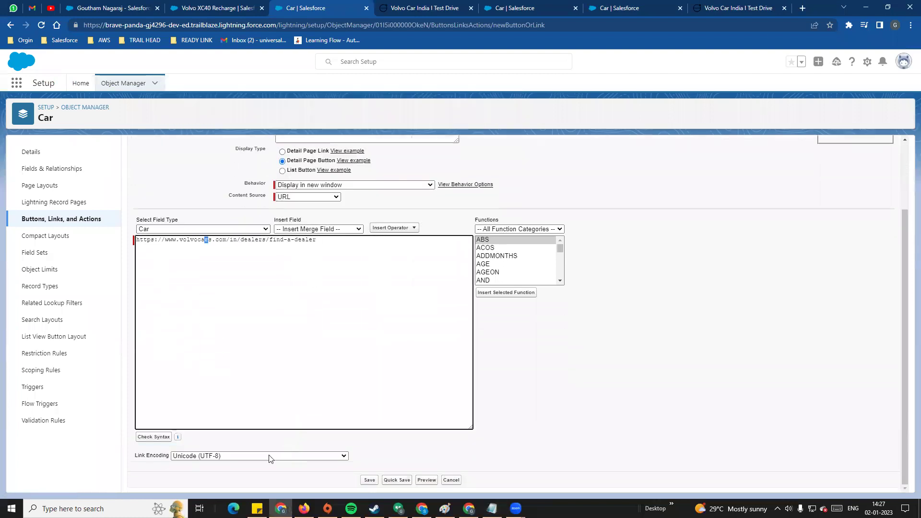
pyautogui.click(397, 480)
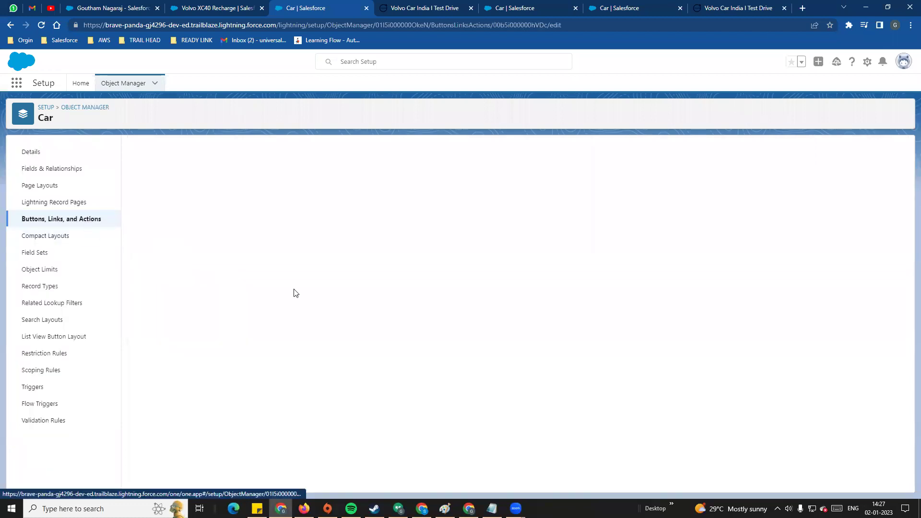
pyautogui.scroll(-3, 312, 395)
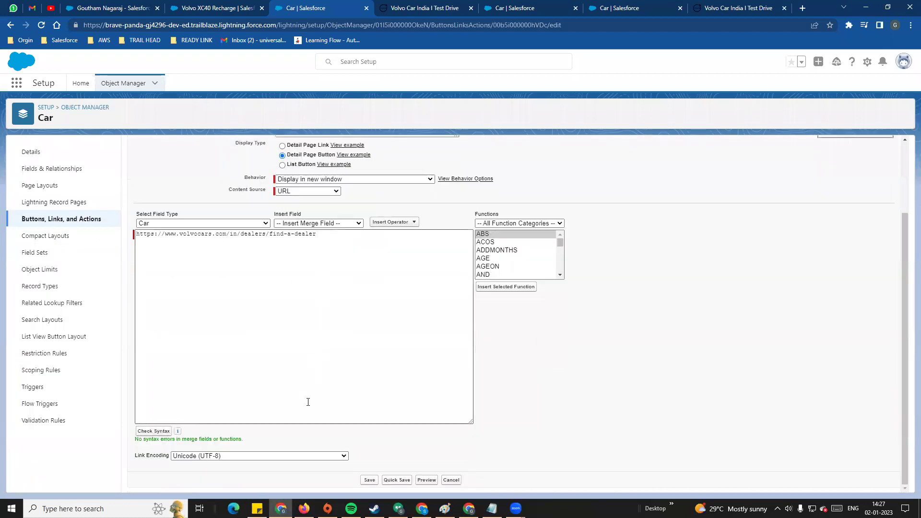
pyautogui.click(367, 480)
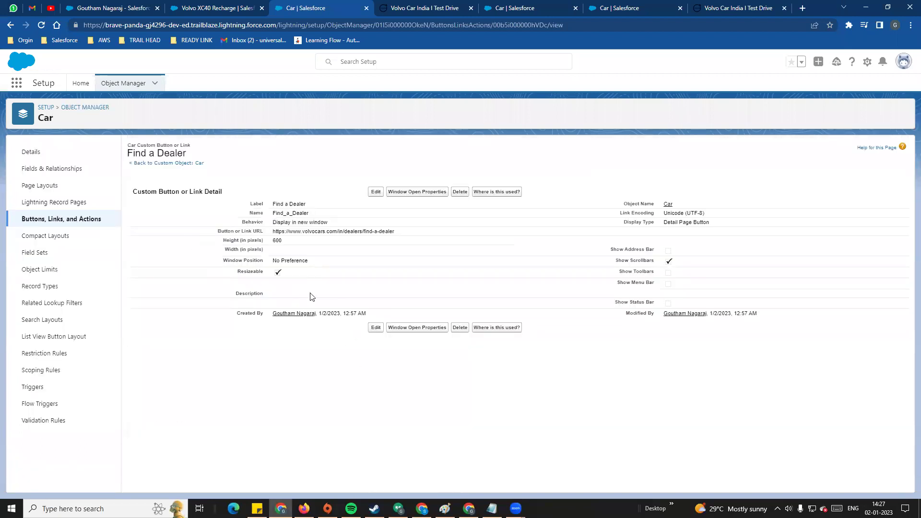
# Step: Confirm Find a Dealer is listed as a Detail Page Button, then go to Page Layouts
pyautogui.click(76, 221)
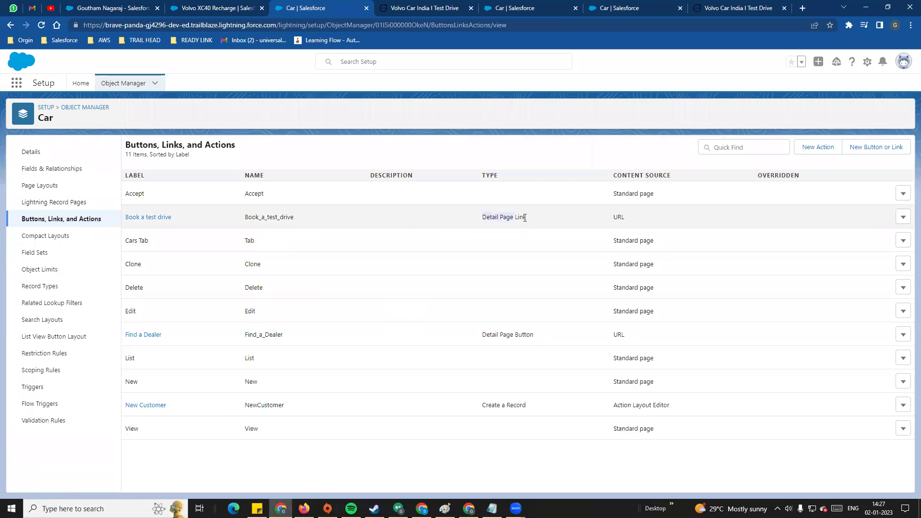
pyautogui.moveTo(483, 334); pyautogui.dragTo(551, 336)
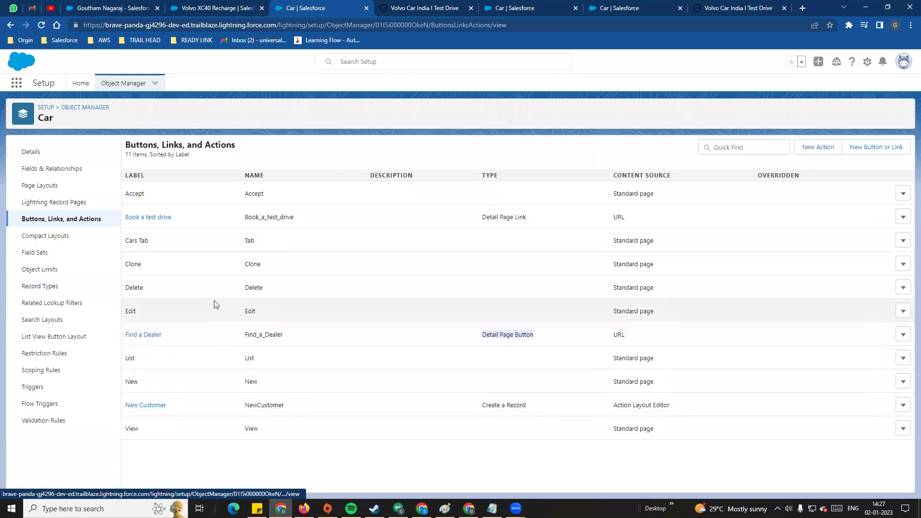
pyautogui.click(37, 187)
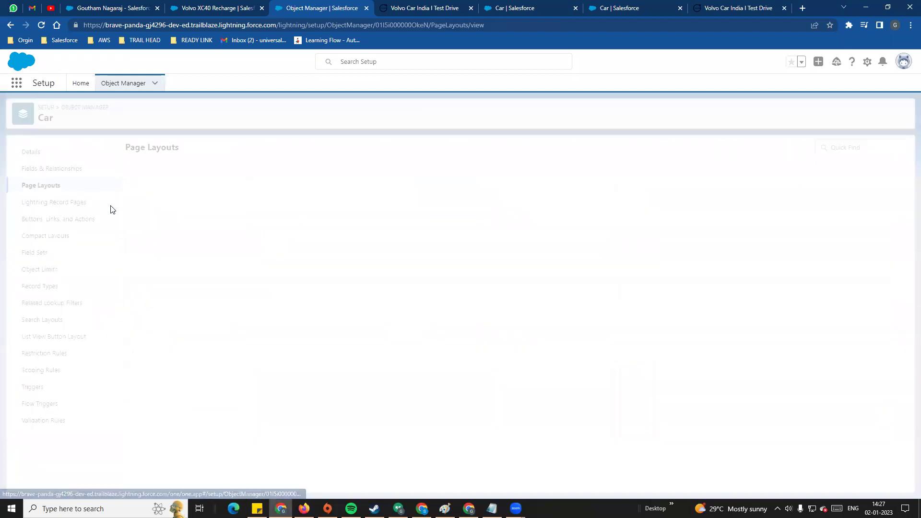
# Step: In Car Layout, add Find a Dealer to the Lightning actions right after New Customer and quick-save
pyautogui.click(143, 193)
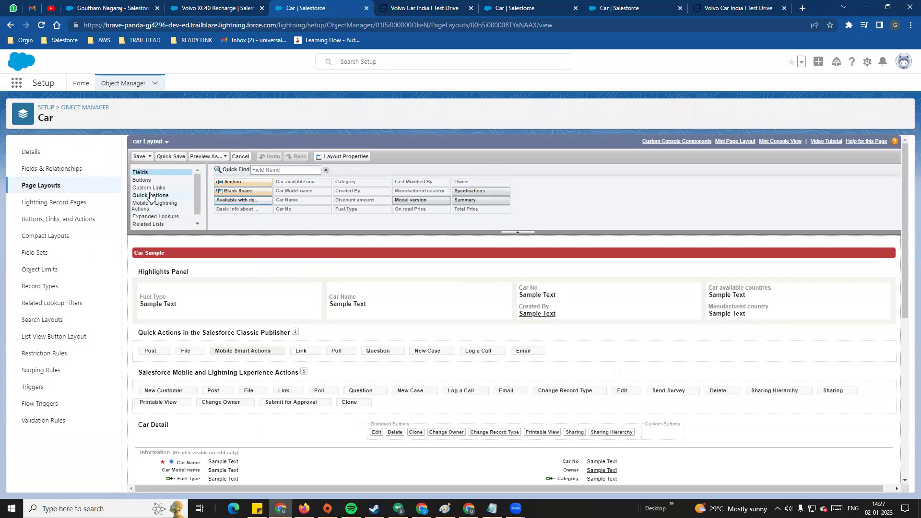
pyautogui.click(153, 206)
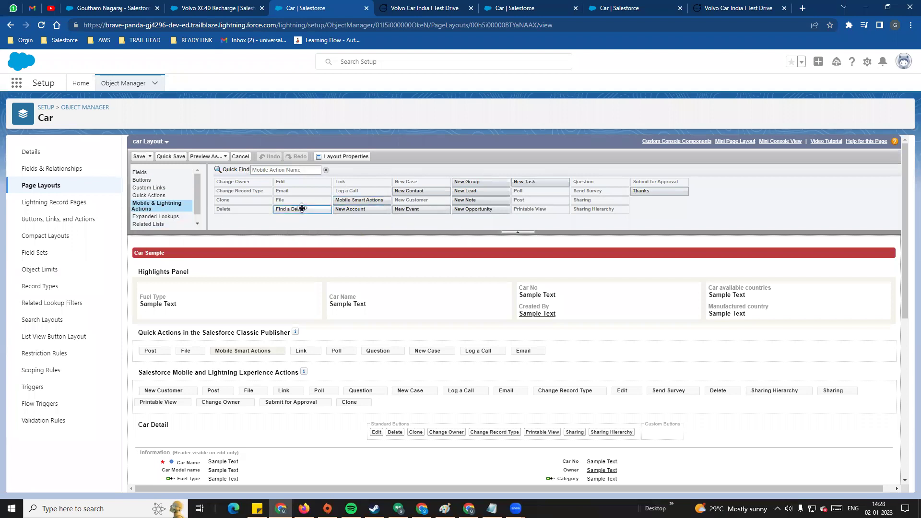
pyautogui.moveTo(297, 209)
pyautogui.mouseDown()
pyautogui.moveTo(335, 273)
pyautogui.moveTo(368, 386)
pyautogui.moveTo(145, 389)
pyautogui.moveTo(176, 384)
pyautogui.mouseUp()
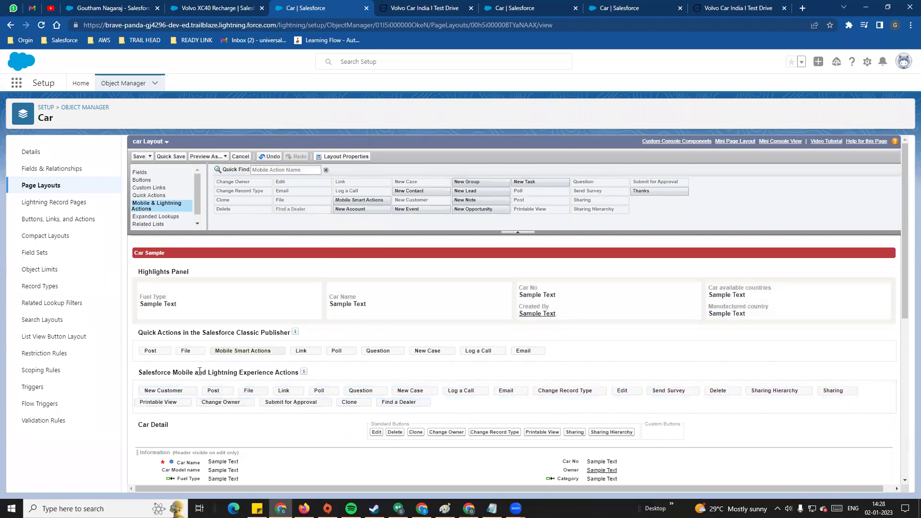
pyautogui.moveTo(297, 372); pyautogui.dragTo(153, 375)
pyautogui.click(344, 377)
pyautogui.moveTo(395, 406); pyautogui.dragTo(231, 399)
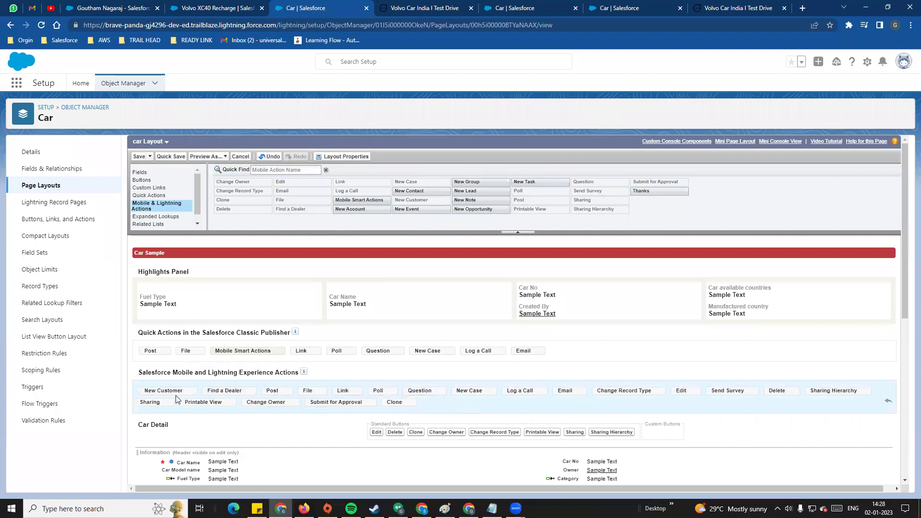
pyautogui.click(164, 157)
# Step: Check the Mobile and Lightning actions section, save the Car layout, and return to the XC40 record
pyautogui.scroll(-3, 225, 378)
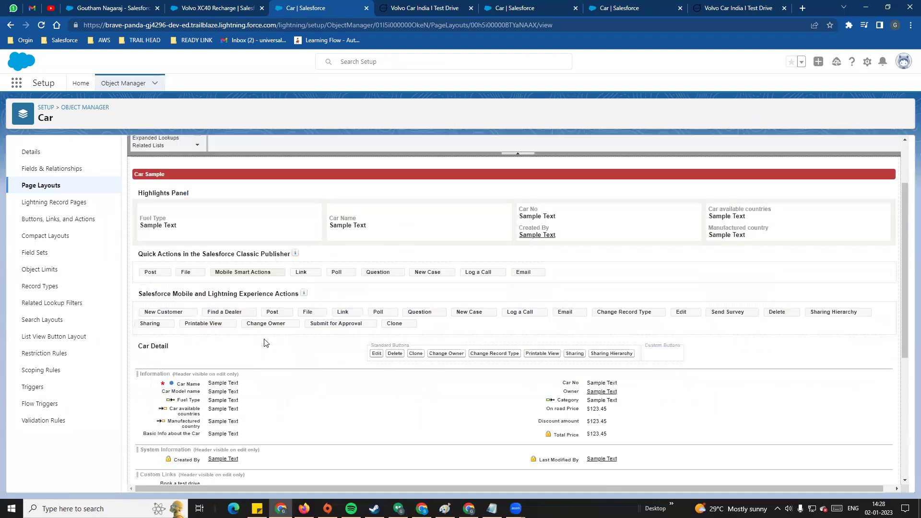
pyautogui.scroll(-5, 264, 342)
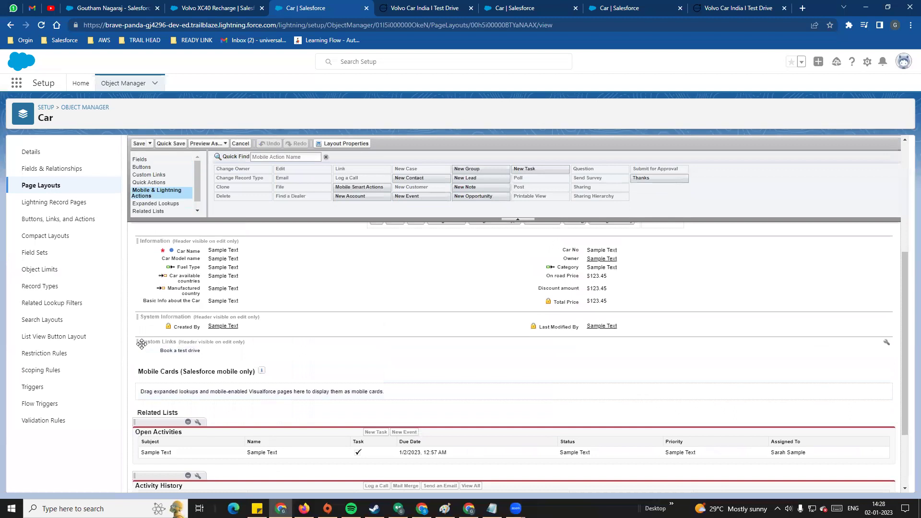
pyautogui.scroll(8, 288, 331)
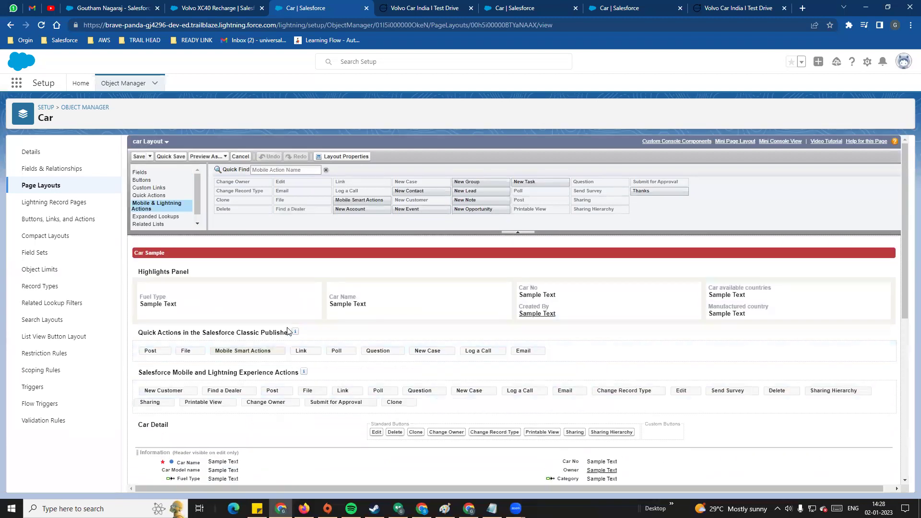
pyautogui.scroll(-2, 287, 328)
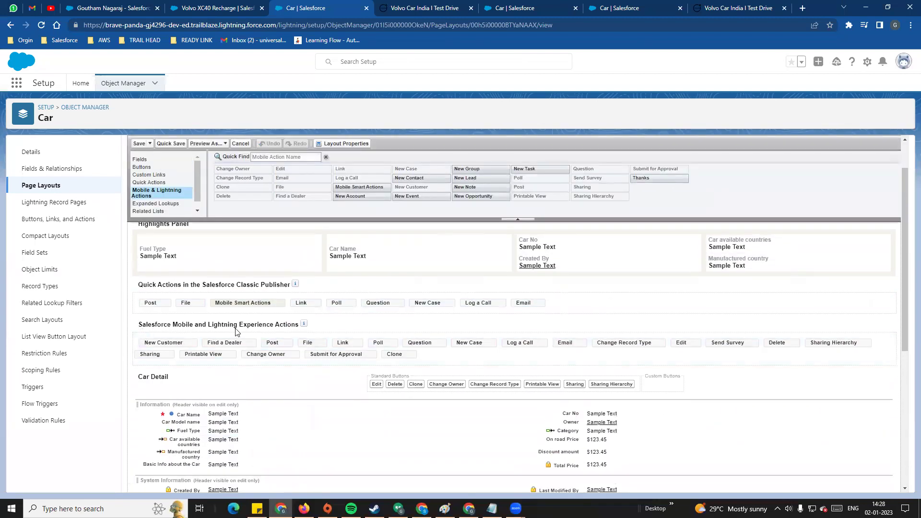
pyautogui.moveTo(143, 326); pyautogui.dragTo(291, 326)
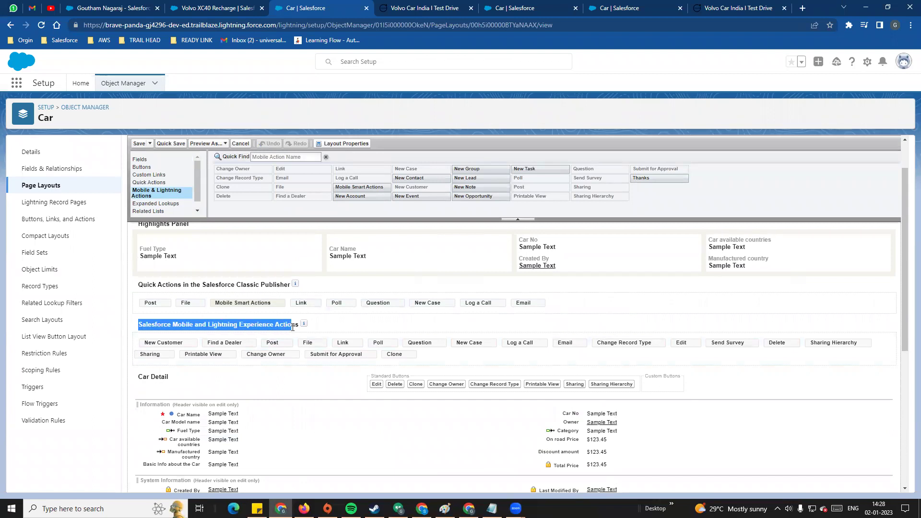
pyautogui.moveTo(303, 326)
pyautogui.click(348, 331)
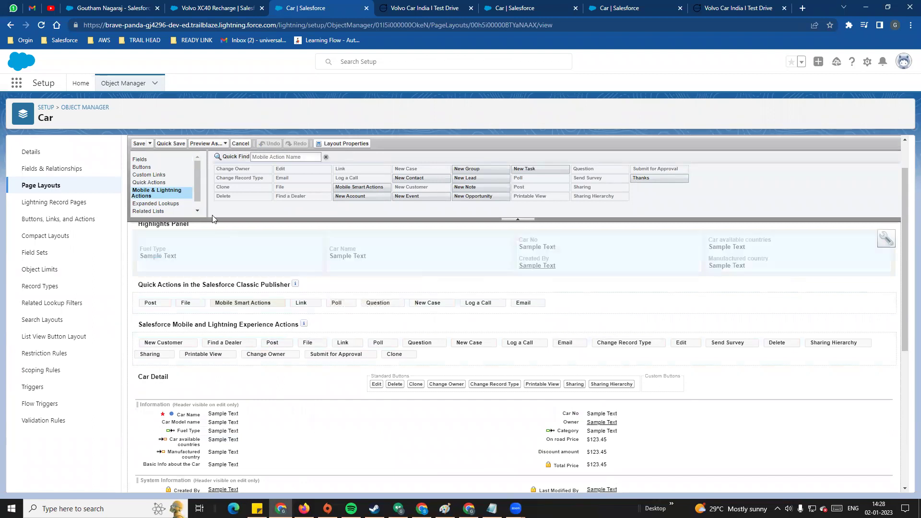
pyautogui.click(169, 143)
pyautogui.click(224, 10)
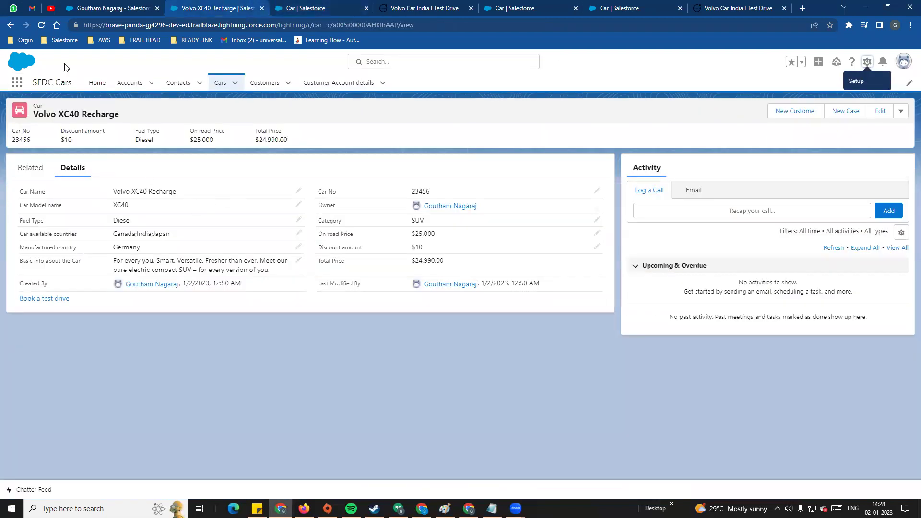
# Step: Reload the Volvo XC40 Recharge record so the Find a Dealer action shows
pyautogui.click(42, 26)
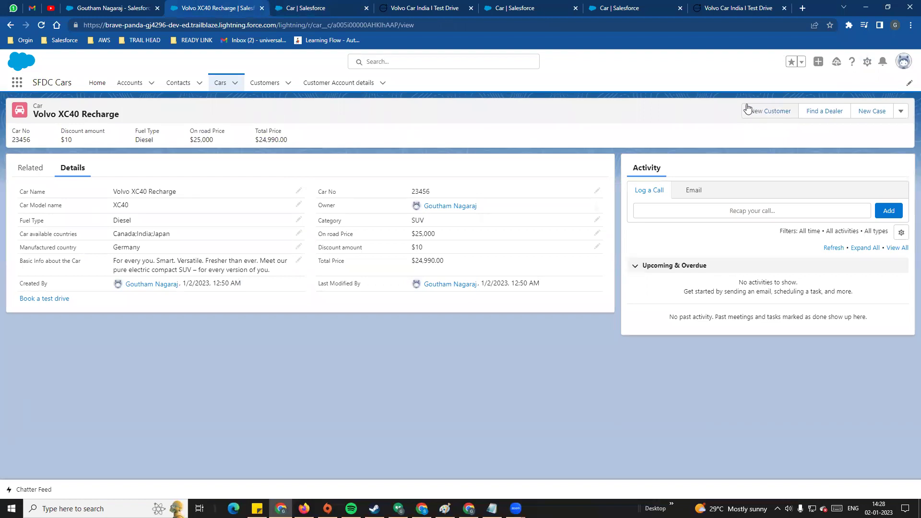
# Step: Open Volvo's Find a Volvo Dealer page via Find a Dealer, try its search field, then return
pyautogui.click(823, 117)
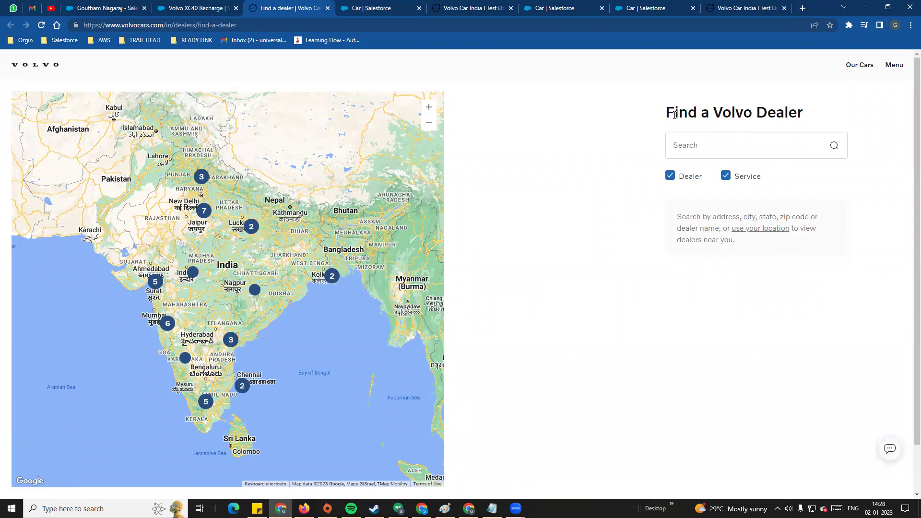
pyautogui.click(684, 146)
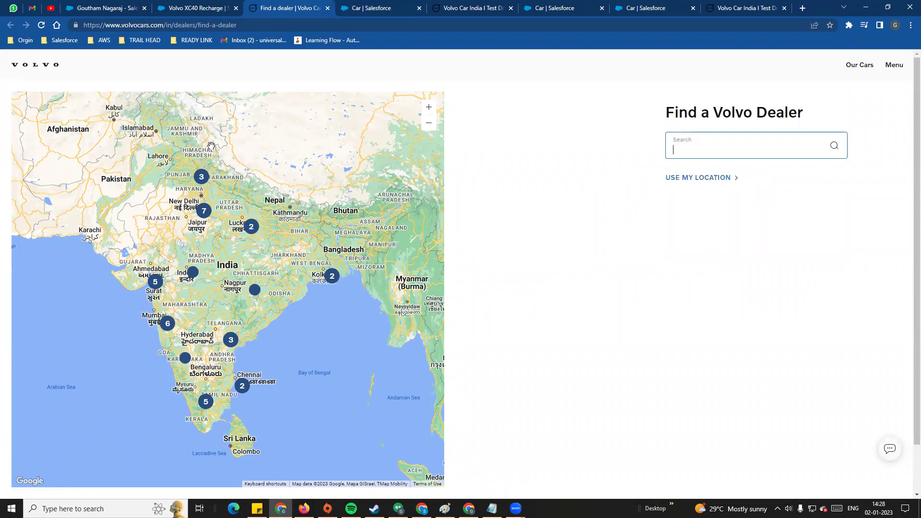
pyautogui.click(211, 9)
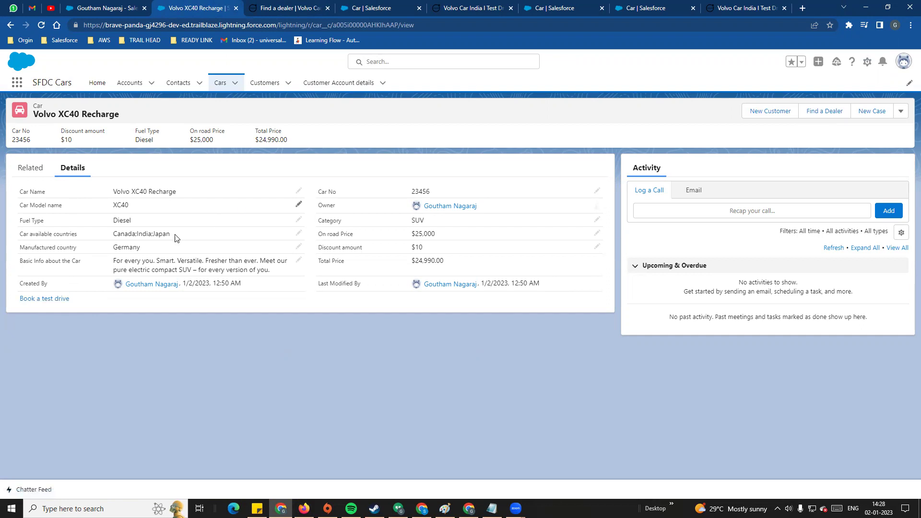
# Step: Expand the dropdown beside New Case to list Edit, Delete, Sharing, Clone and other actions
pyautogui.click(901, 110)
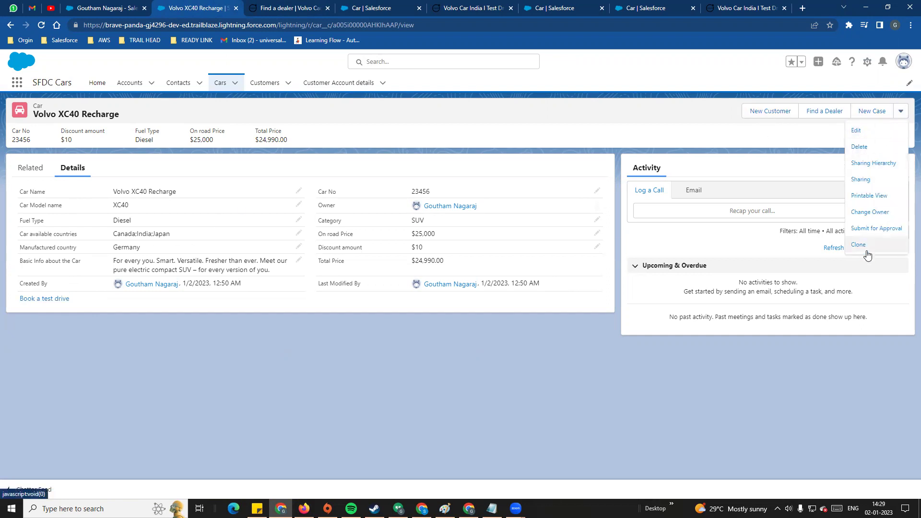